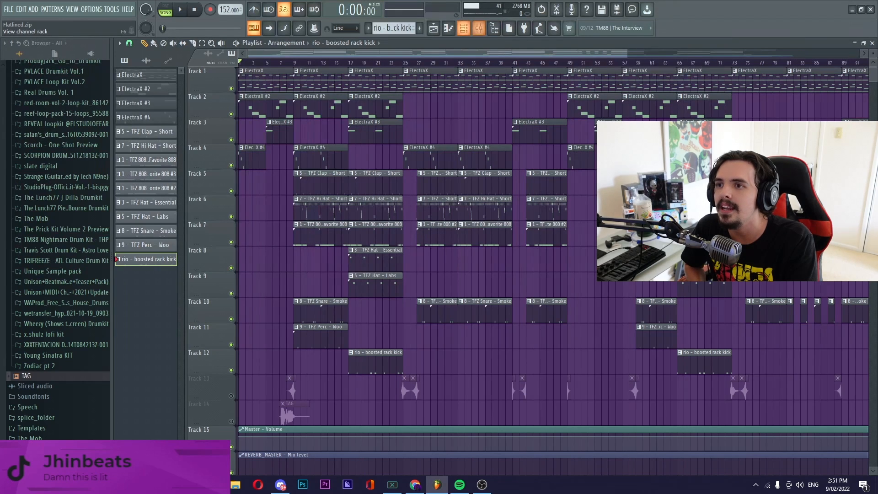
- Open the first ElectraX instrument from the channel rack to examine its preset, and close its window
left_click(464, 28)
left_click(287, 241)
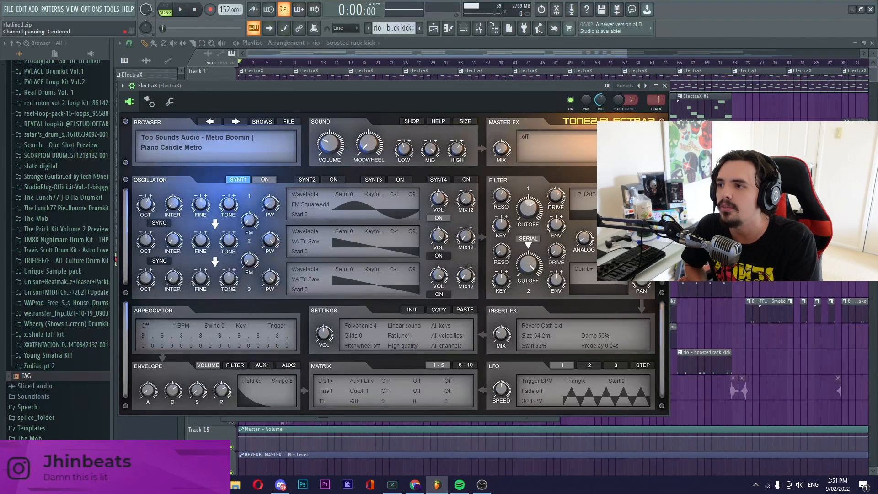
left_click(665, 85)
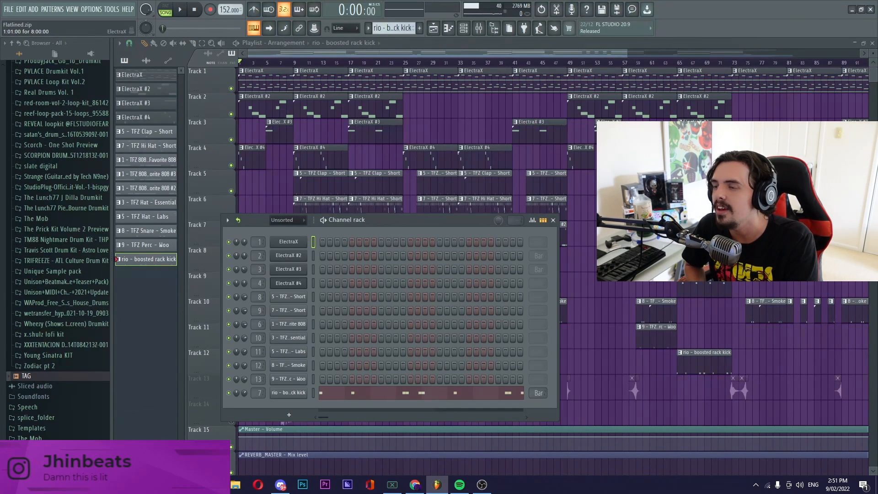
- Open the ElectraX clip's notes from Track 1 in the piano roll and switch playback to pattern mode
double_click(254, 79)
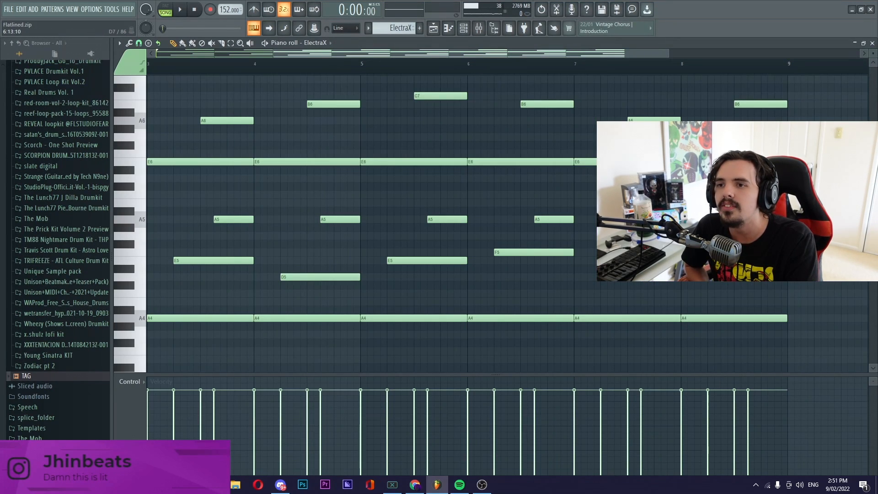
scroll(549, 79, "up", 1)
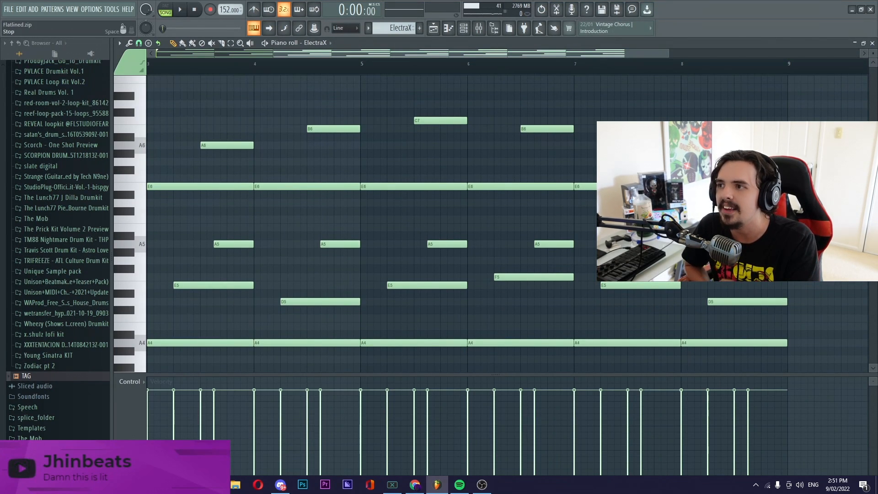
left_click(165, 9)
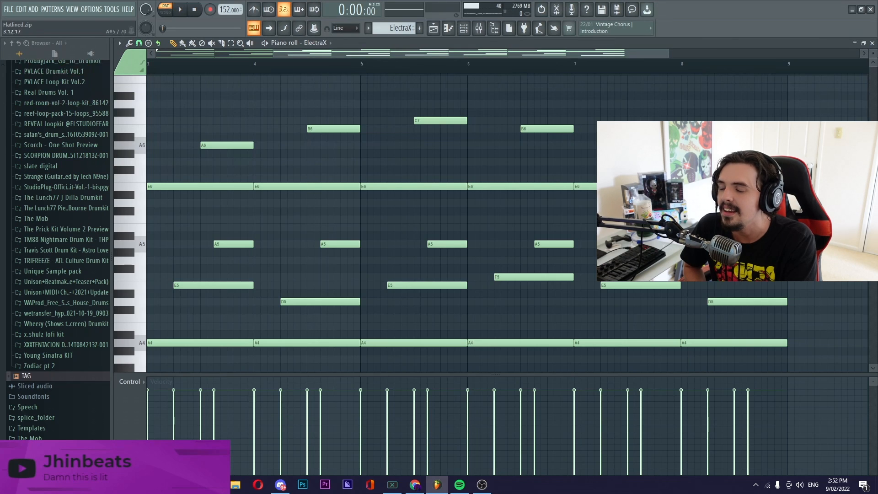
- Select the row of A5 notes, play the ElectraX melody with the view at bar 1, and stop playback
left_click_drag(220, 233, 801, 247)
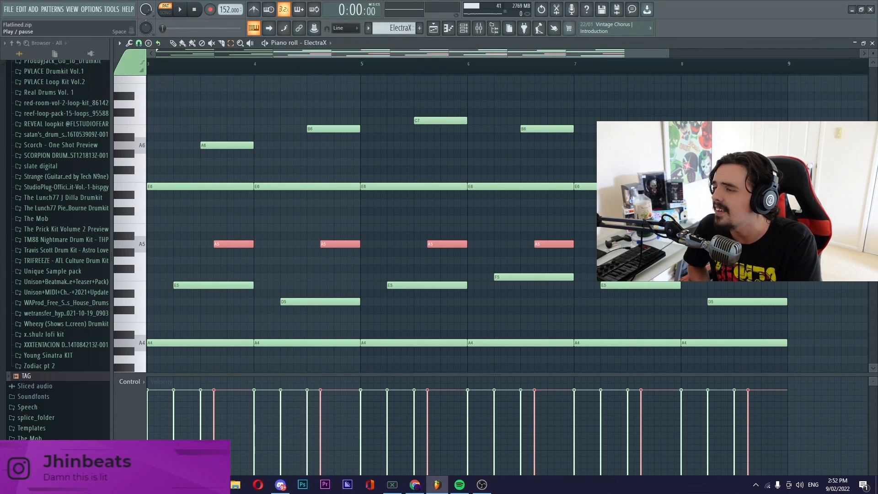
key("space")
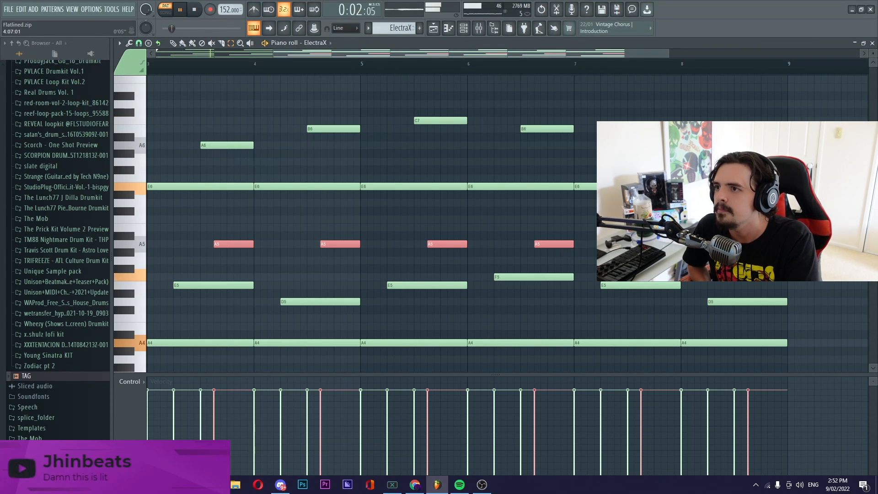
left_click_drag(274, 54, 102, 69)
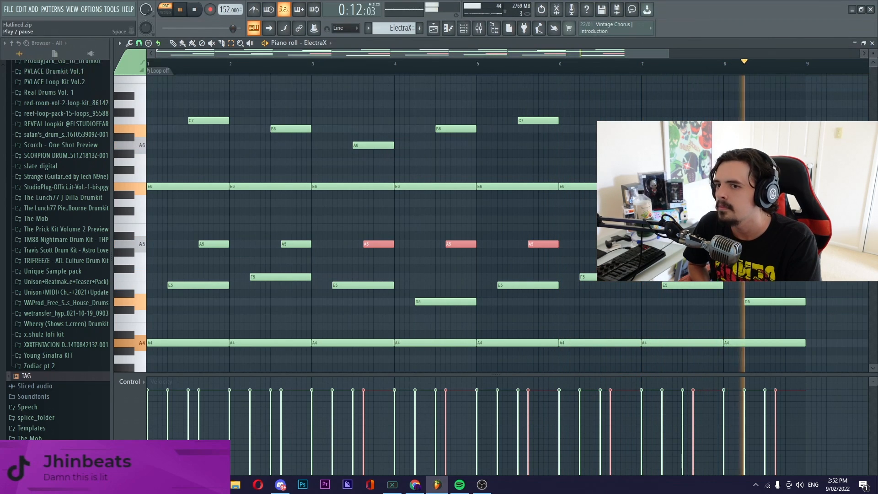
key("space")
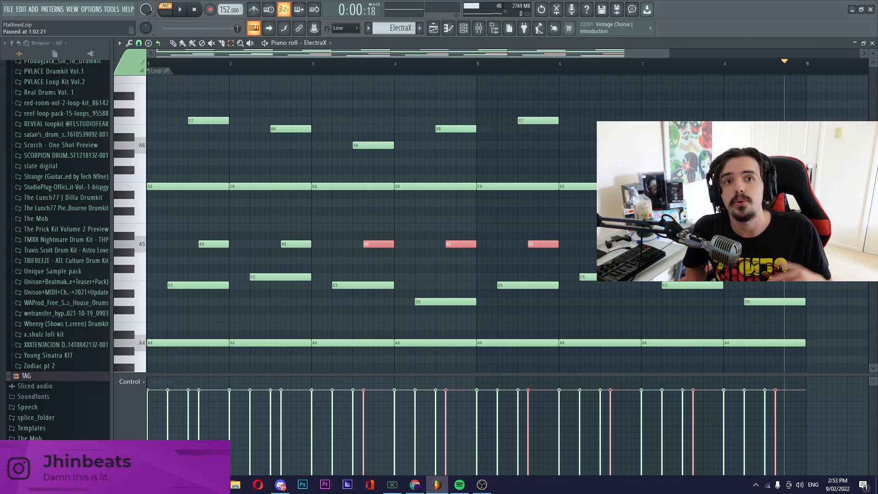
- Switch to the ElectraX #2 pattern, examine the preset of the ElectraX #2 instrument, and close its window
scroll(394, 28, "down", 1)
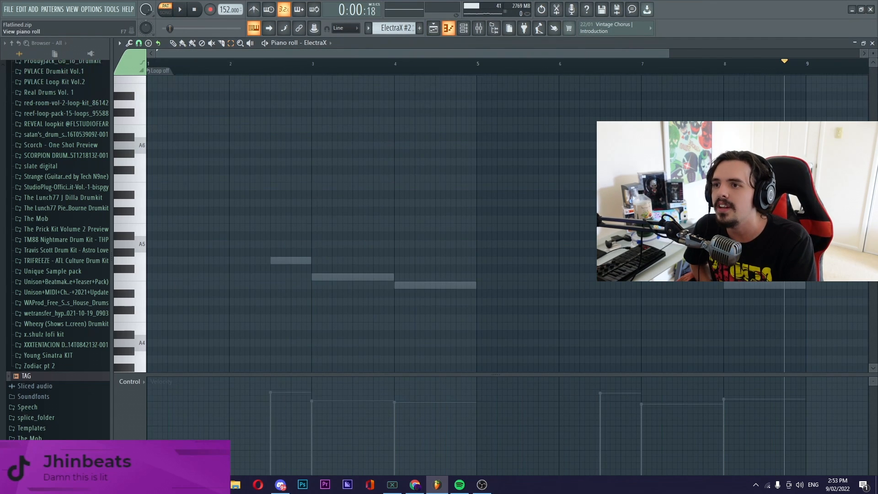
left_click(464, 28)
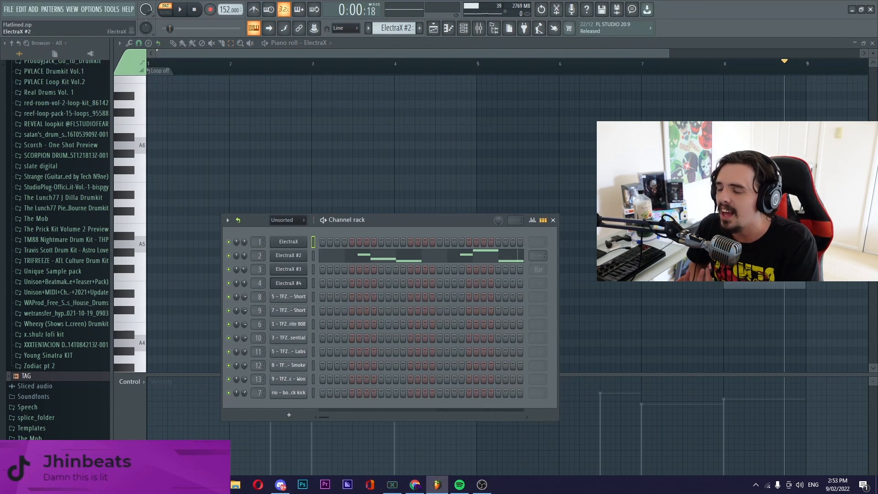
left_click(288, 256)
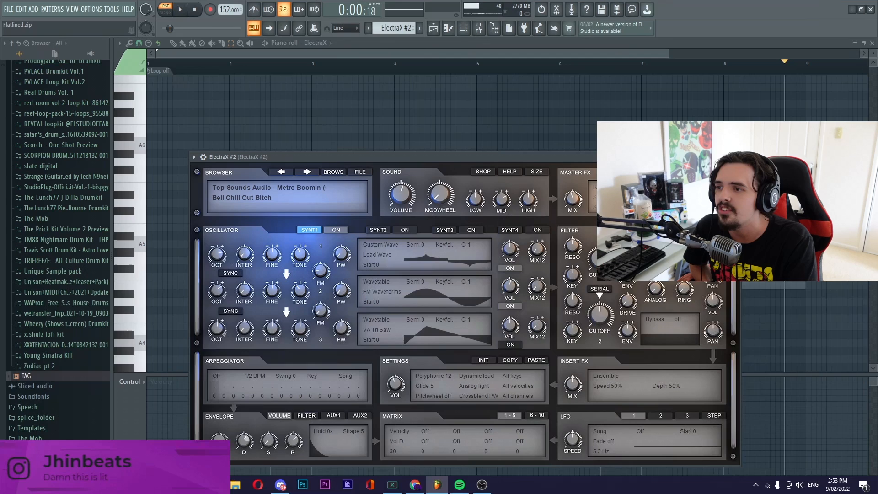
key("Escape")
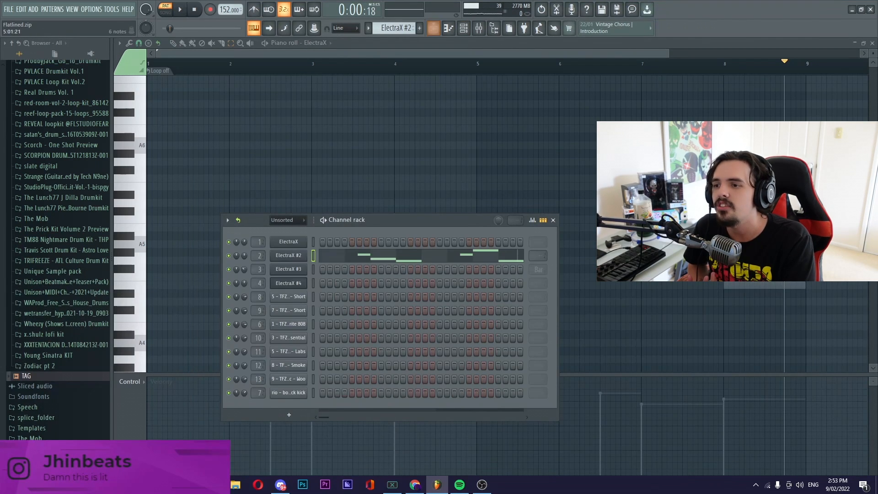
- Show the ElectraX #2 notes in the piano roll, play the pattern from the start, and stop playback
left_click(448, 28)
left_click(165, 9)
left_click(165, 9)
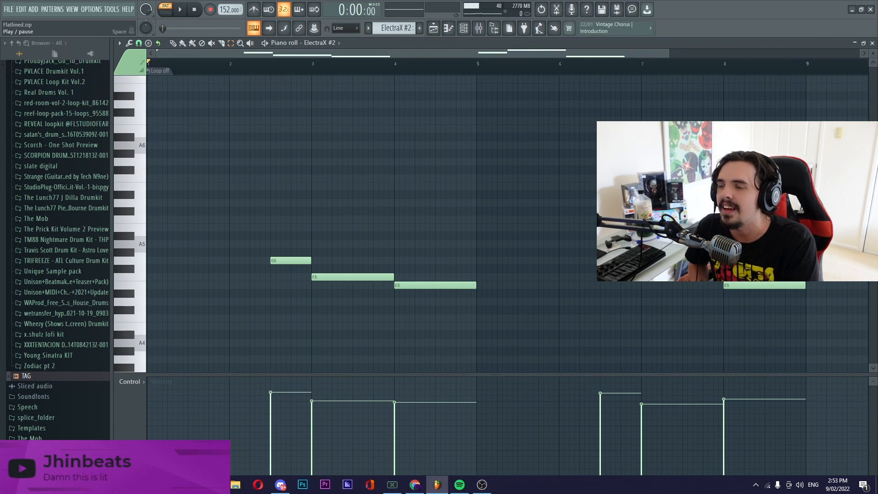
left_click(179, 9)
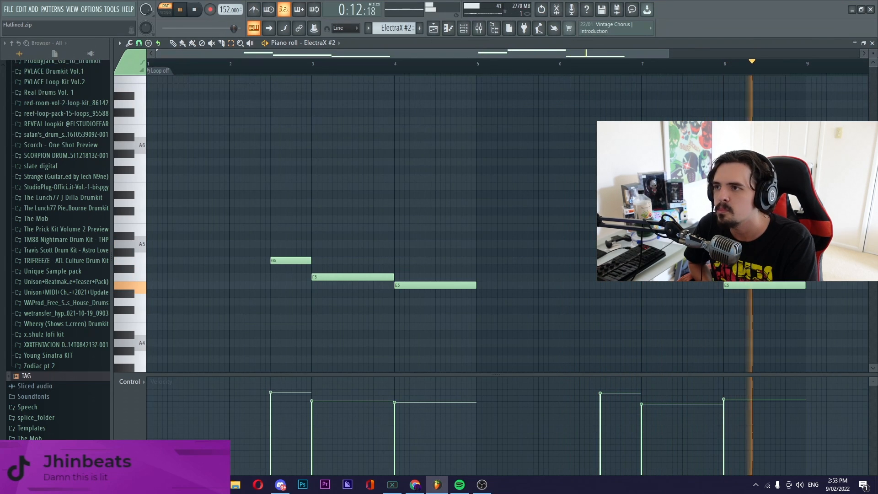
key("space")
- Examine the ValhallaVintageVerb, Fruity Delay 3 and FabFilter Pro-Q 3 settings on the ElectraX #2 mixer track
key("F9")
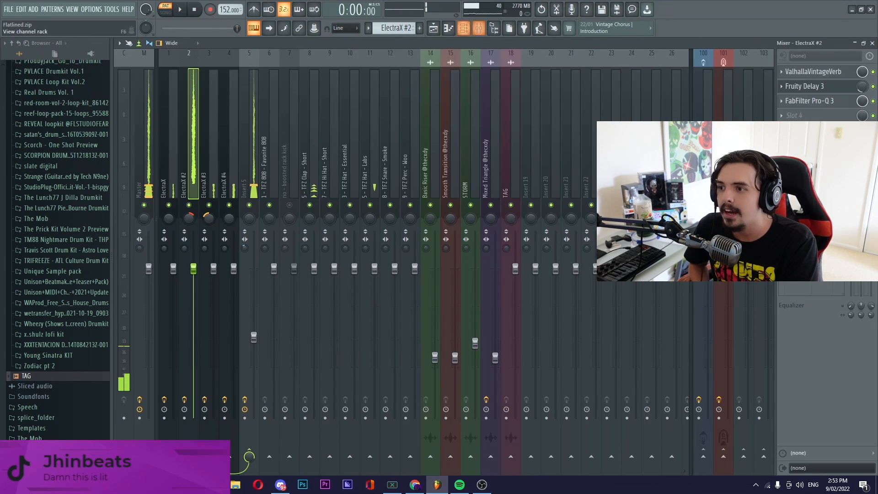
left_click(813, 72)
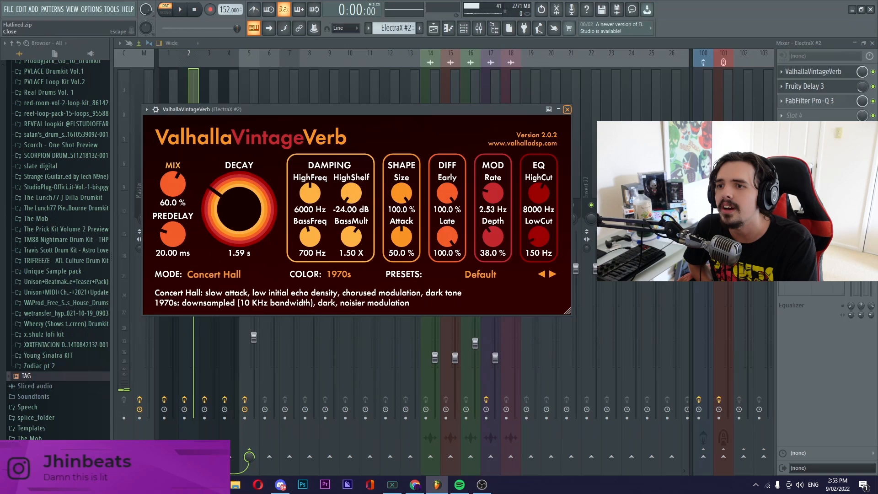
left_click(567, 109)
left_click(810, 86)
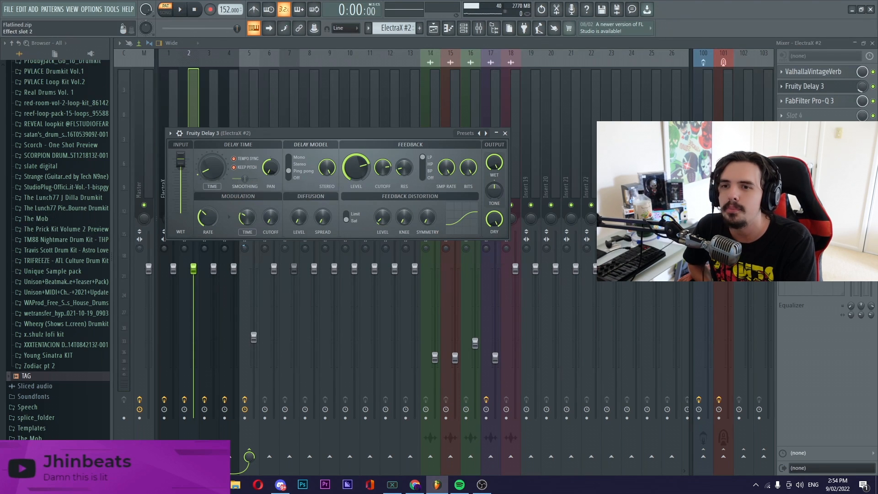
left_click(809, 100)
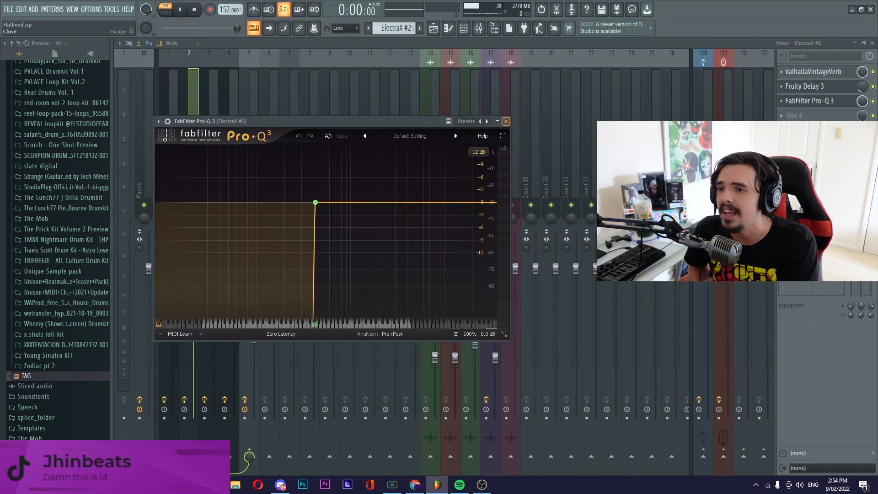
key("Escape")
- Select the ElectraX mixer track, examine its FabFilter Pro-Q 3 curve, and close the plugin
left_click(168, 174)
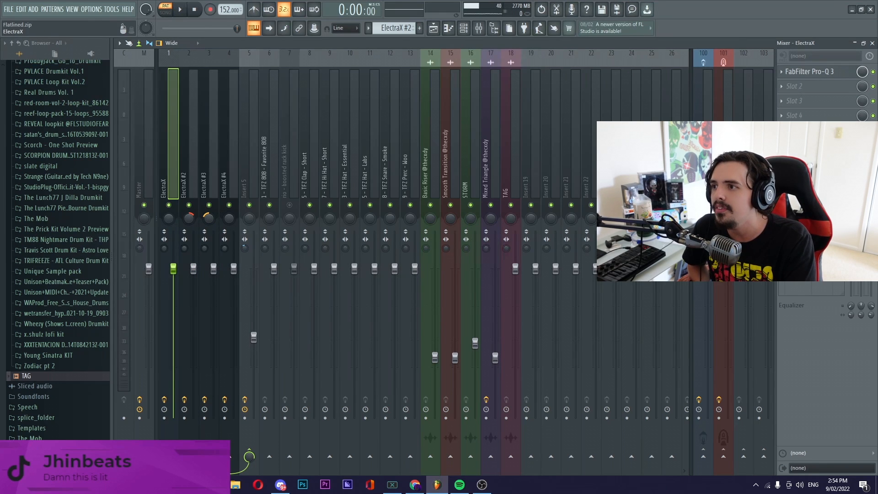
left_click(810, 72)
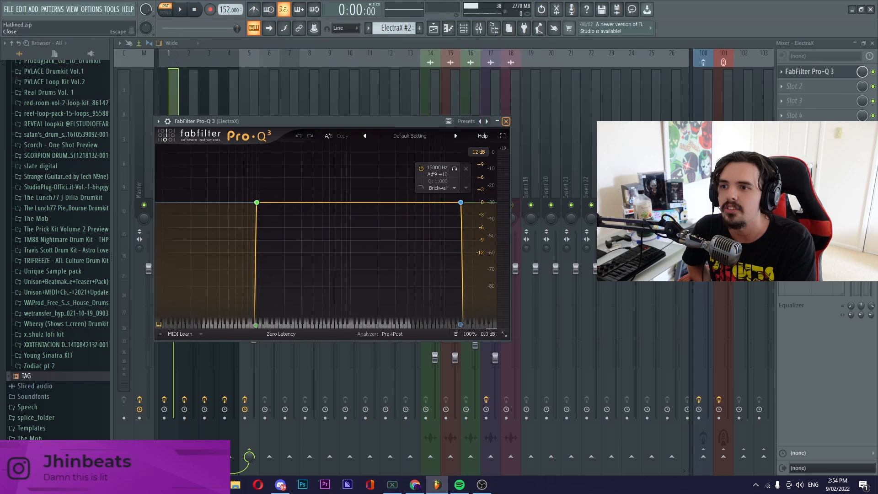
left_click(506, 121)
- Switch to the ElectraX #3 pattern, examine the preset of the ElectraX #3 instrument, and close its window
left_click(463, 28)
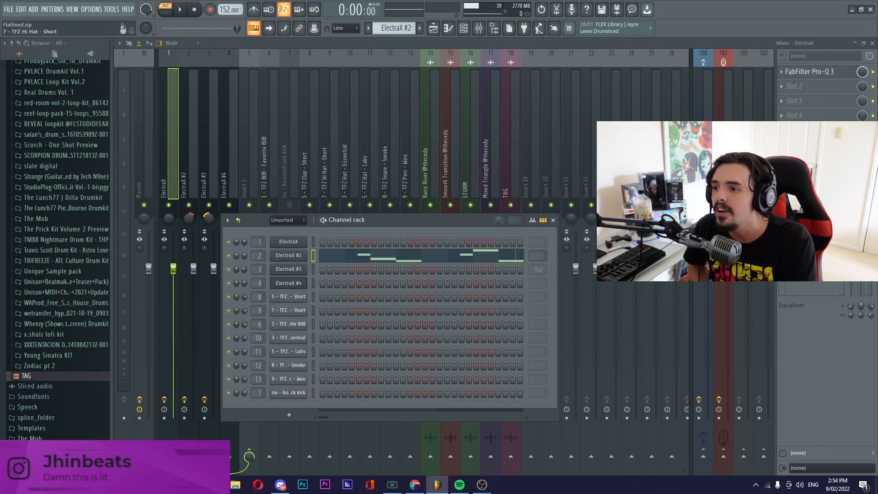
scroll(394, 28, "down", 1)
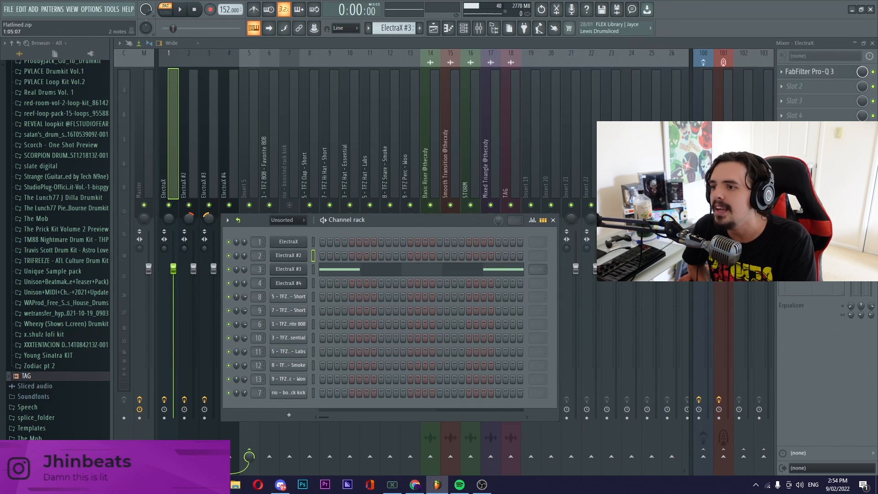
left_click(288, 270)
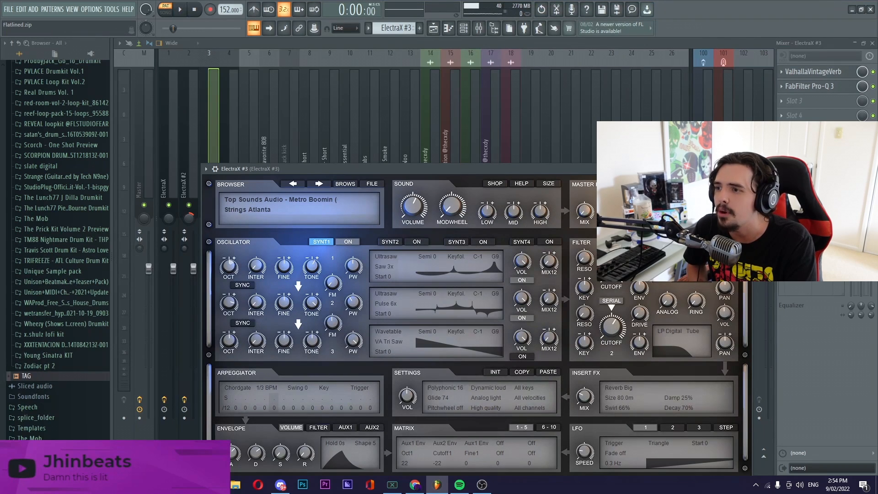
key("Escape")
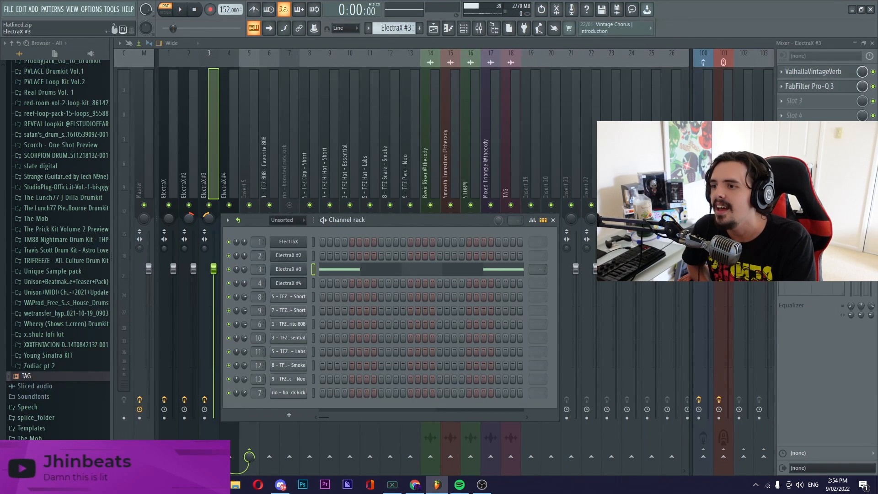
- Open the ElectraX #3 notes in the piano roll and play the beginning of the pattern
left_click(344, 270)
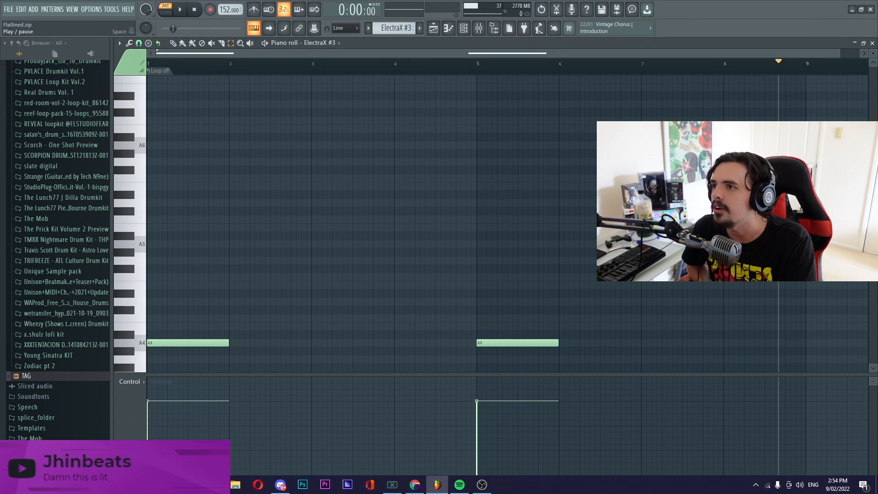
key("space")
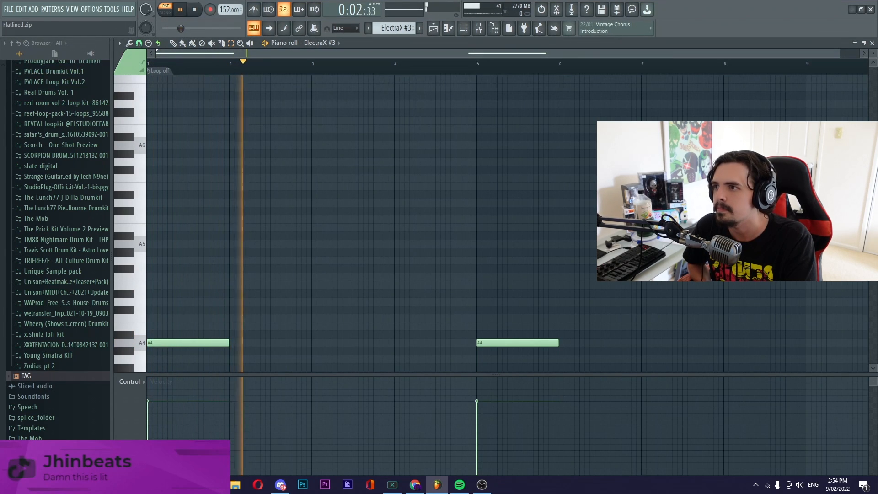
key("space")
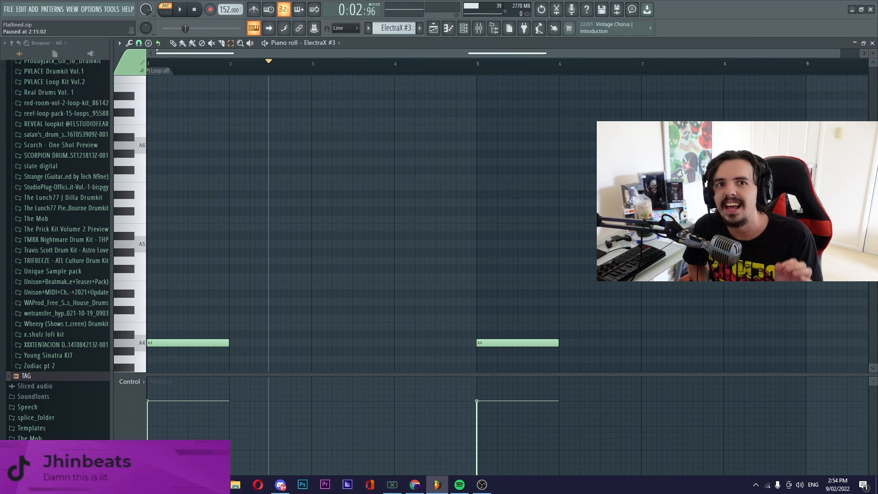
- Examine the ValhallaVintageVerb and FabFilter Pro-Q 3 settings on the ElectraX #3 mixer track, closing each plugin
key("F9")
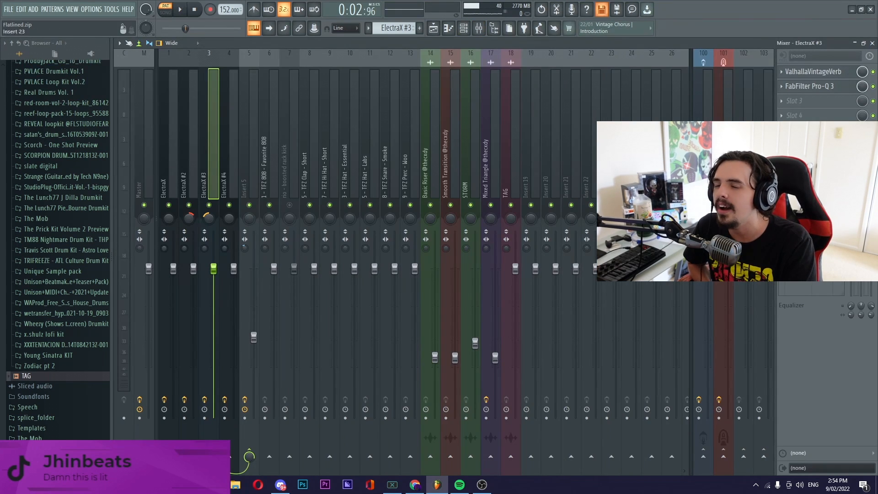
left_click(813, 71)
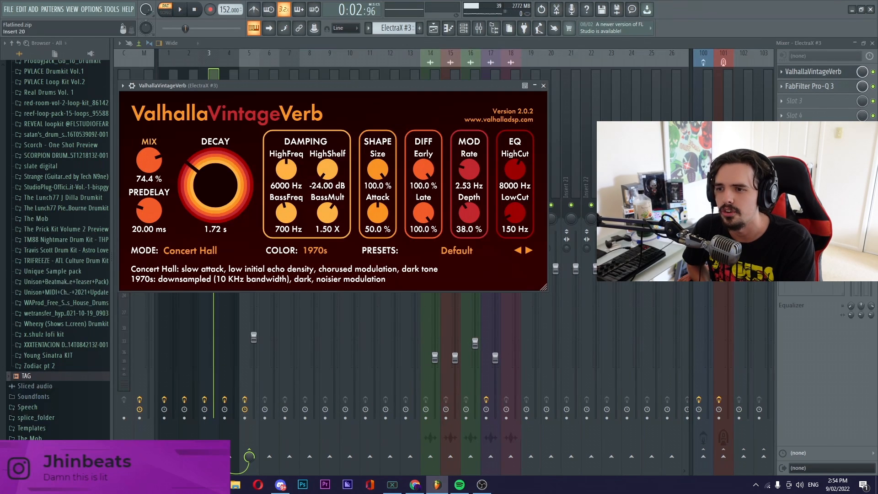
left_click(544, 85)
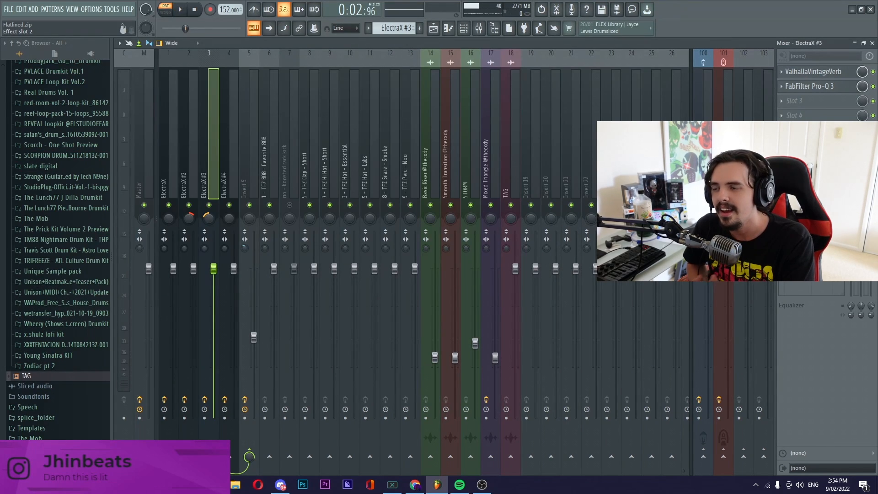
left_click(809, 86)
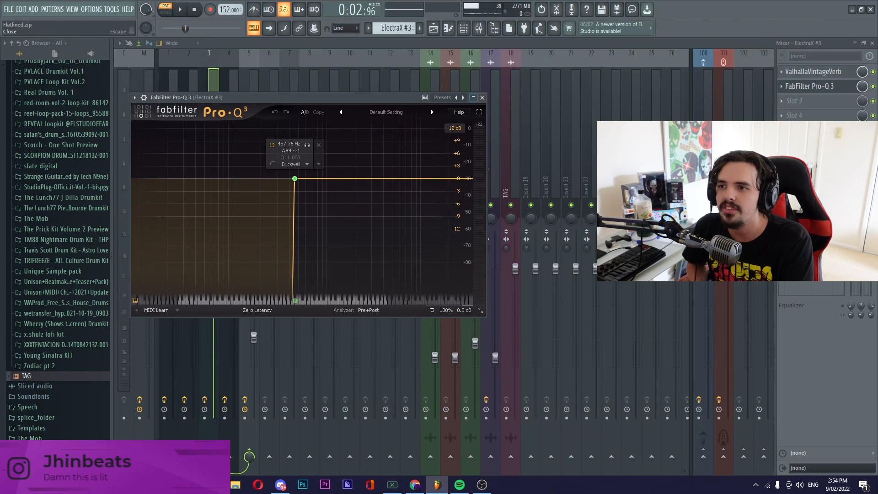
left_click(482, 98)
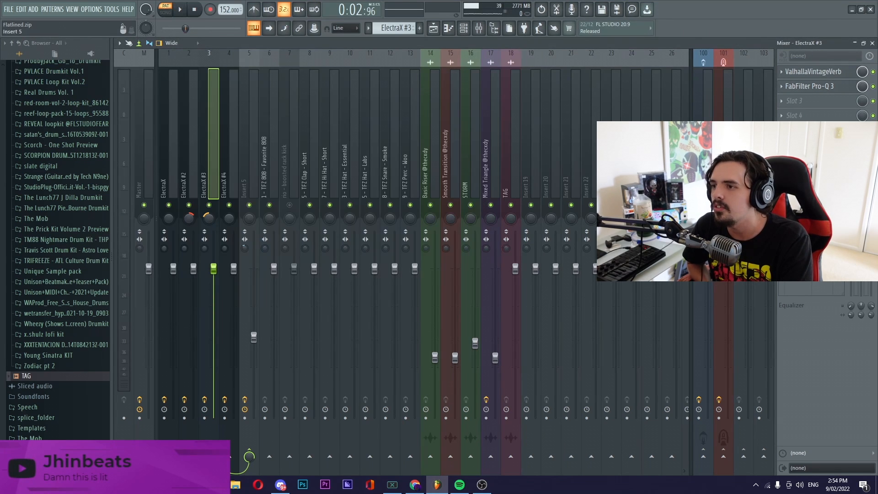
- Open the ElectraX #4 pattern from the playlist, examine the preset of the ElectraX #4 instrument, and close its window
left_click(434, 28)
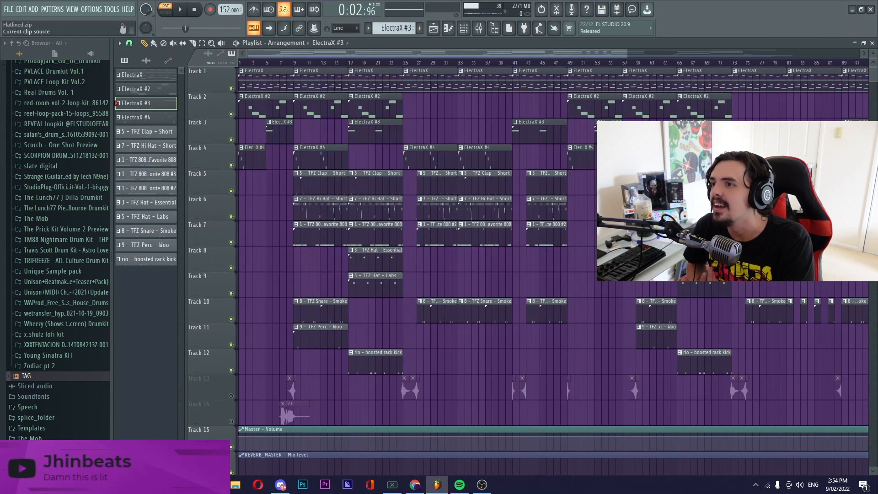
double_click(242, 147)
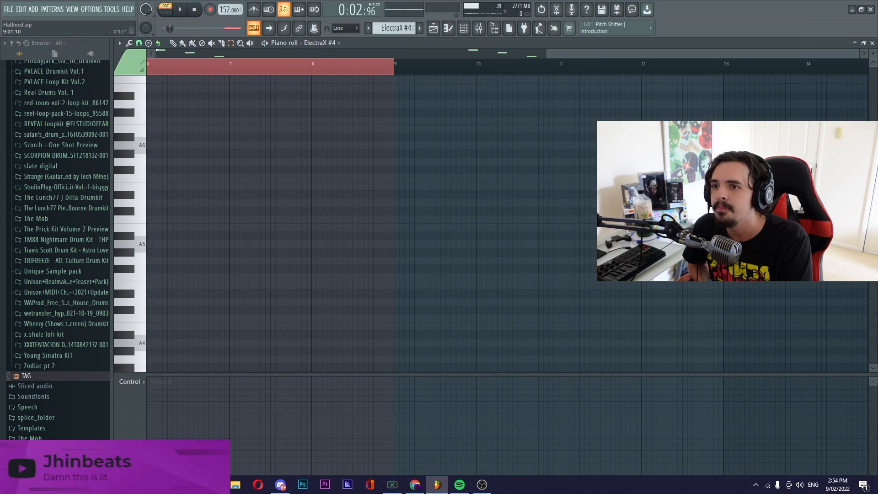
left_click(463, 28)
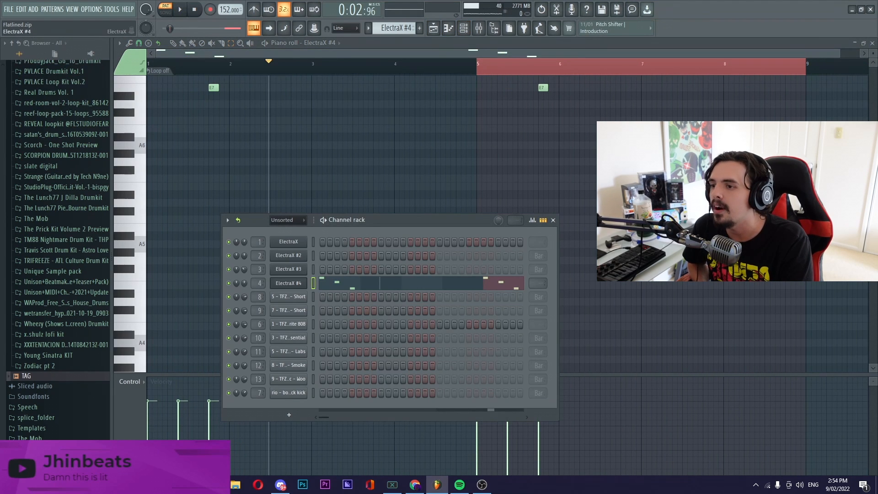
left_click(288, 283)
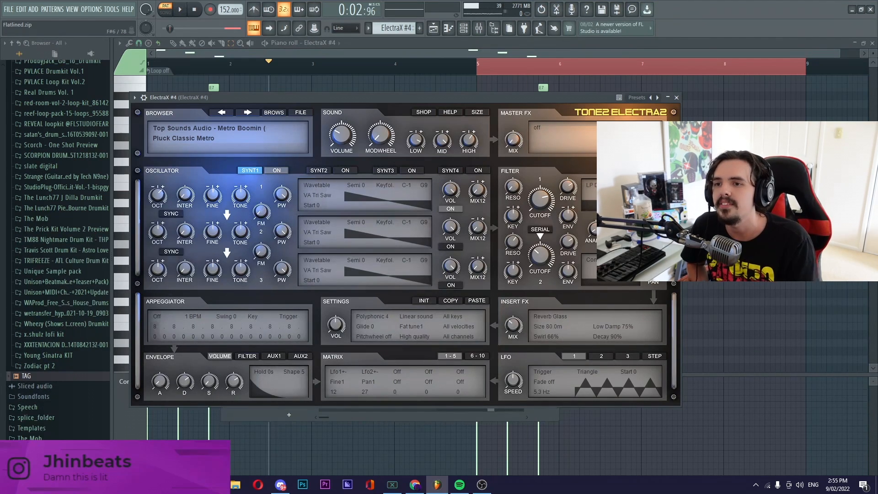
key("Escape")
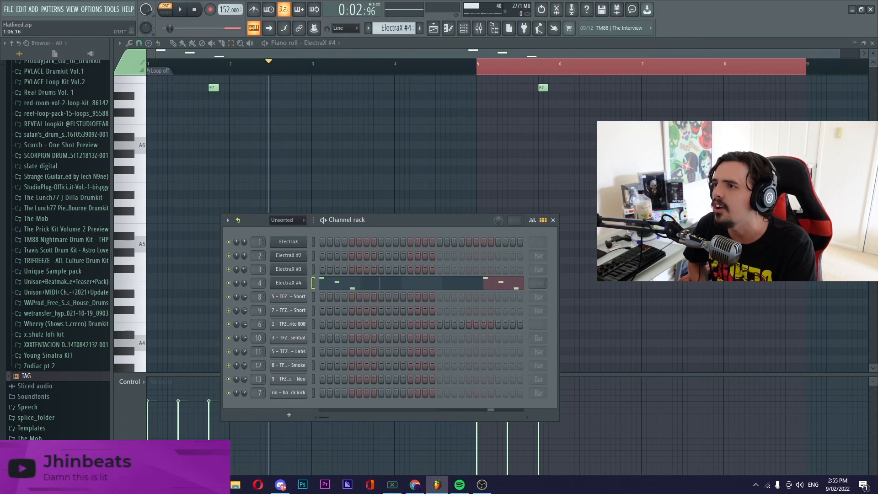
- Examine the ElectraX #4 notes in the piano roll while playing the pattern, and stop playback
scroll(197, 79, "up", 3)
scroll(282, 143, "down", 2)
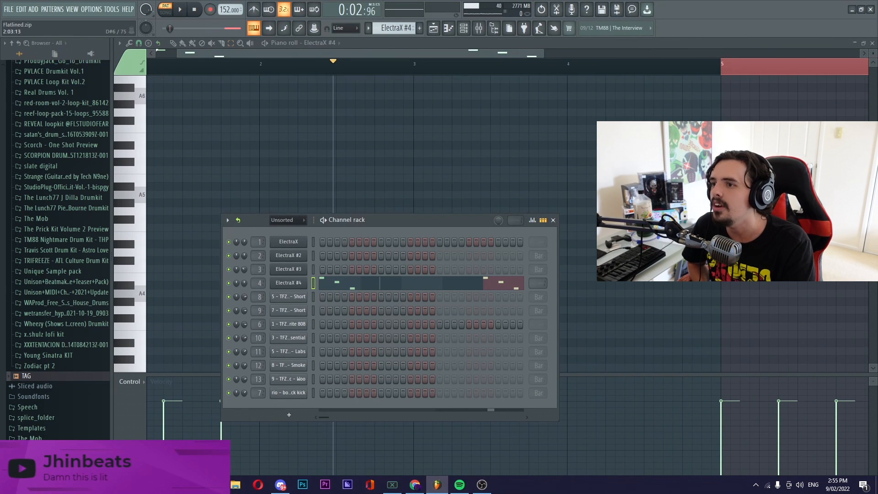
left_click(282, 143)
scroll(282, 143, "up", 5)
left_click(179, 9)
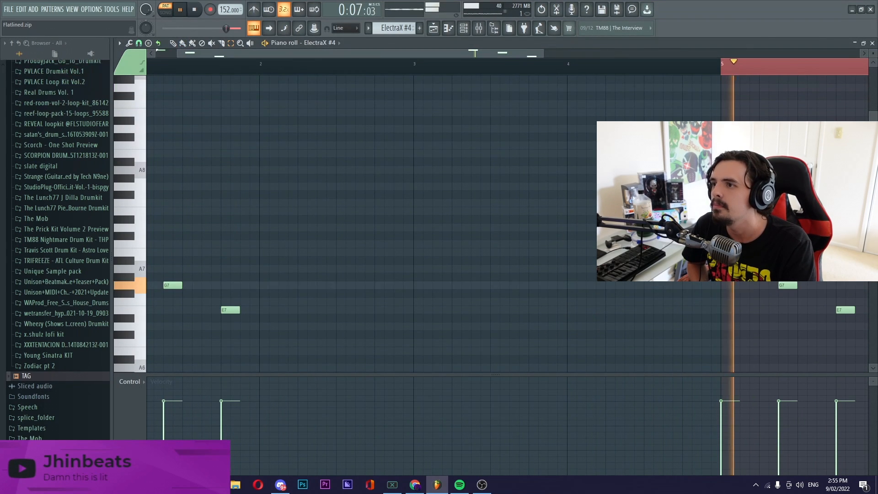
left_click_drag(178, 53, 156, 53)
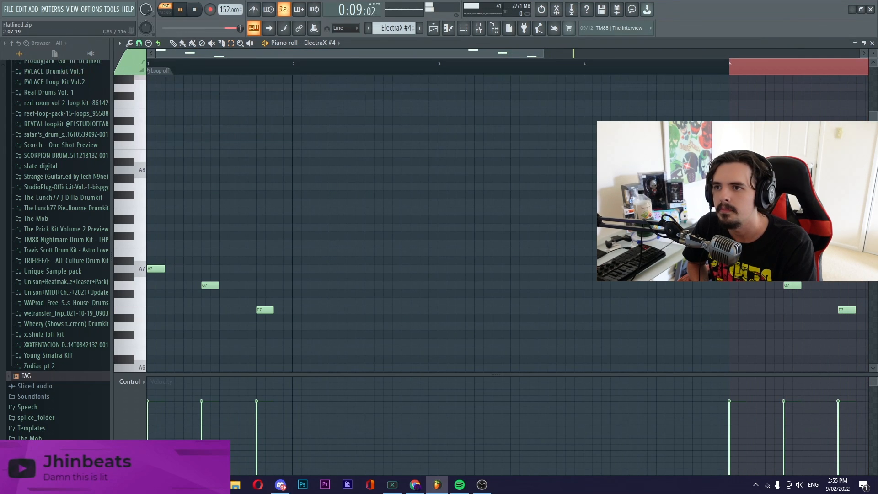
left_click(173, 43)
left_click_drag(544, 53, 759, 53)
key("space")
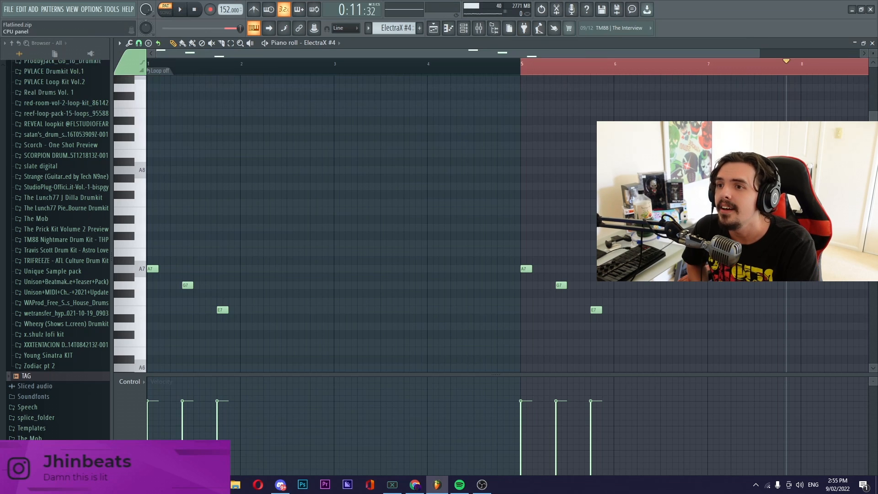
- Select the Insert 5 mixer track, examine its SoundShifter Pitch Stereo settings, and close the plugin
left_click(479, 28)
left_click(248, 156)
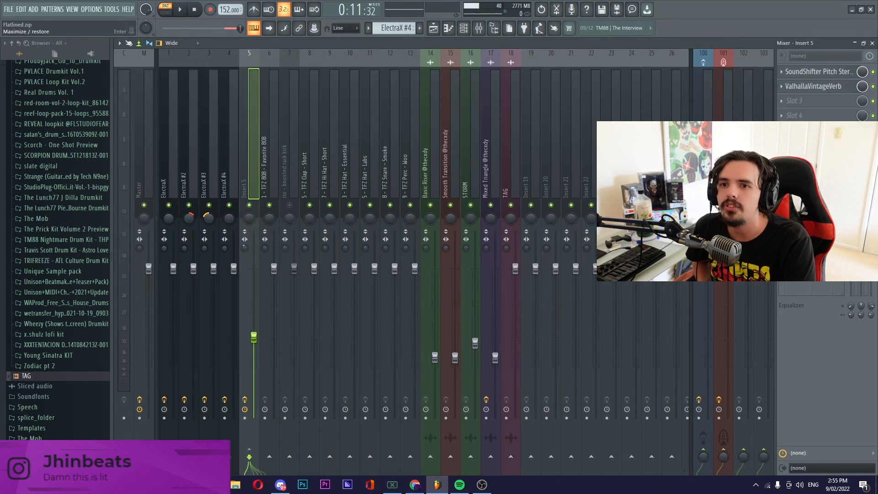
left_click(819, 72)
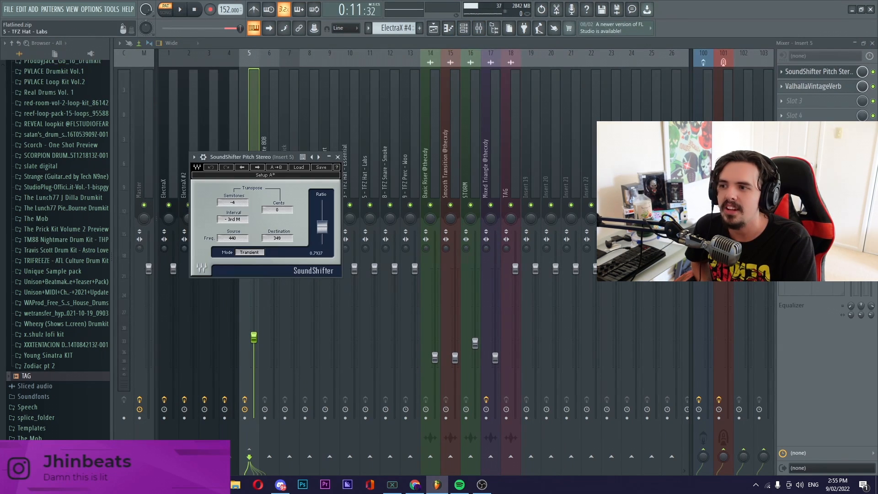
left_click(337, 157)
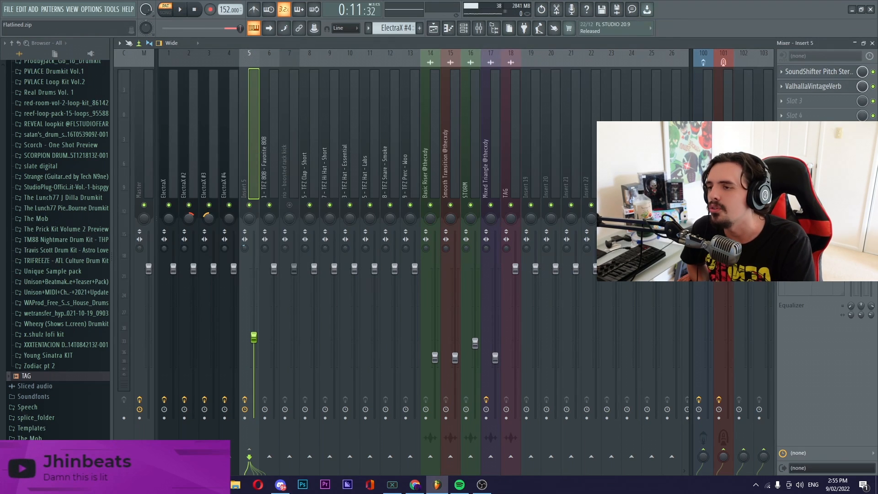
- Examine the ValhallaVintageVerb and FabFilter Pro-Q 3 settings on the ElectraX #4 mixer track, closing each plugin
left_click(229, 156)
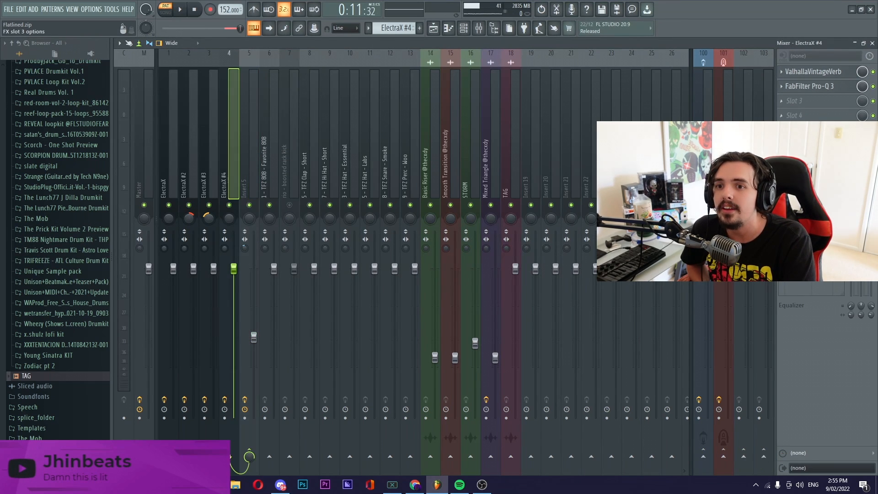
left_click(819, 72)
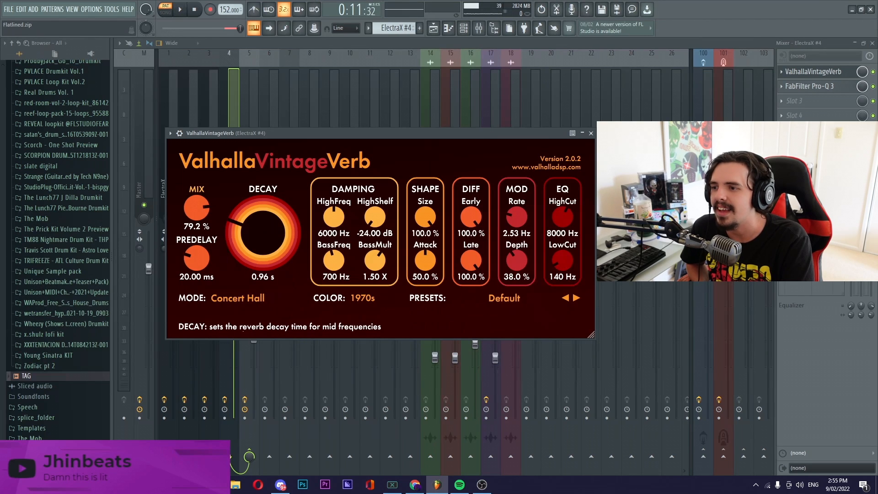
left_click(591, 133)
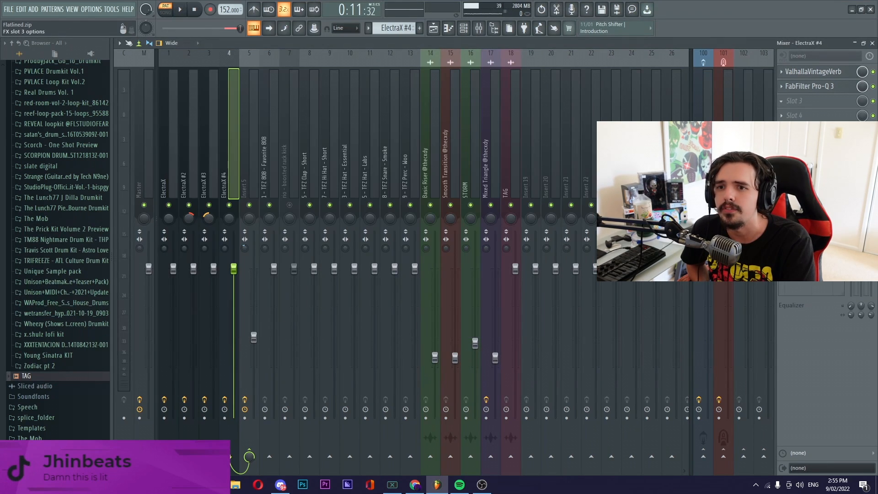
left_click(810, 87)
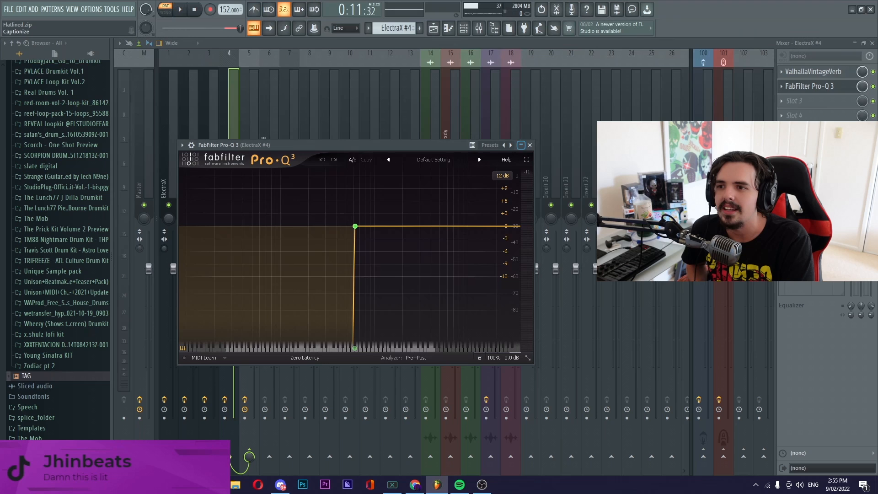
left_click(530, 145)
- Select the first eight bars of the playlist, switch to song mode, and play all melody layers together
left_click(433, 28)
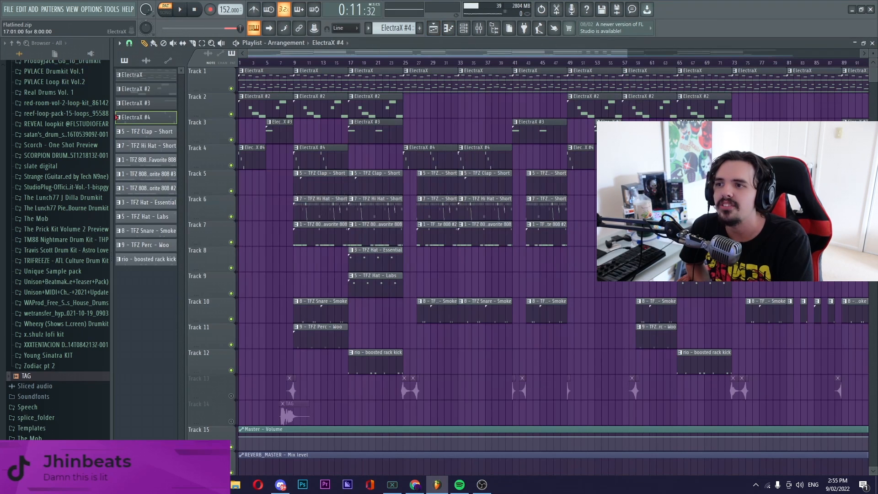
left_click_drag(627, 54, 360, 53)
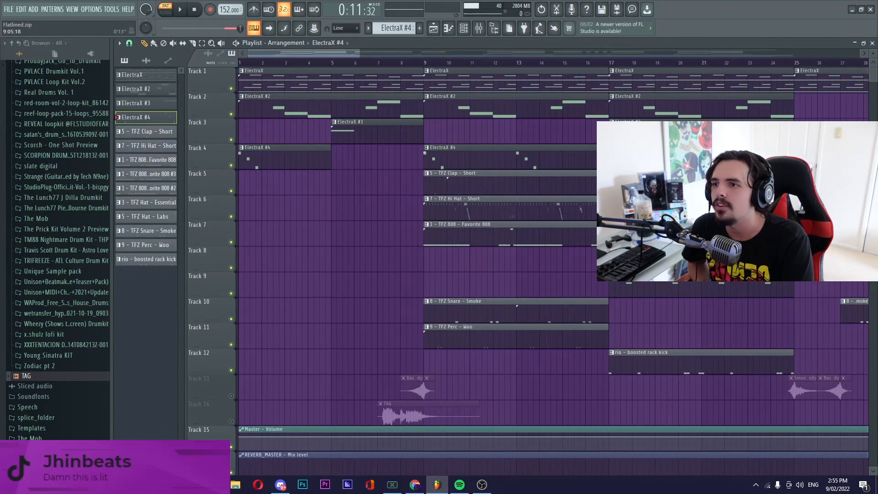
left_click_drag(424, 63, 239, 63)
key("l")
key("space")
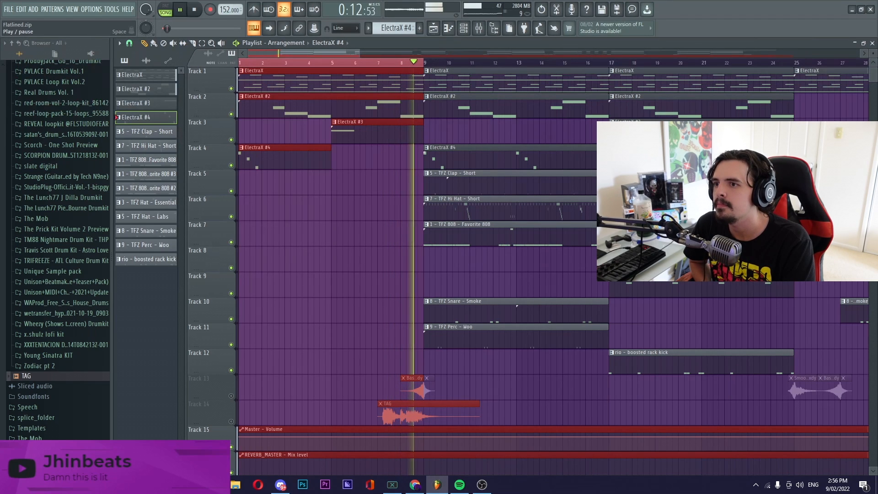
key("space")
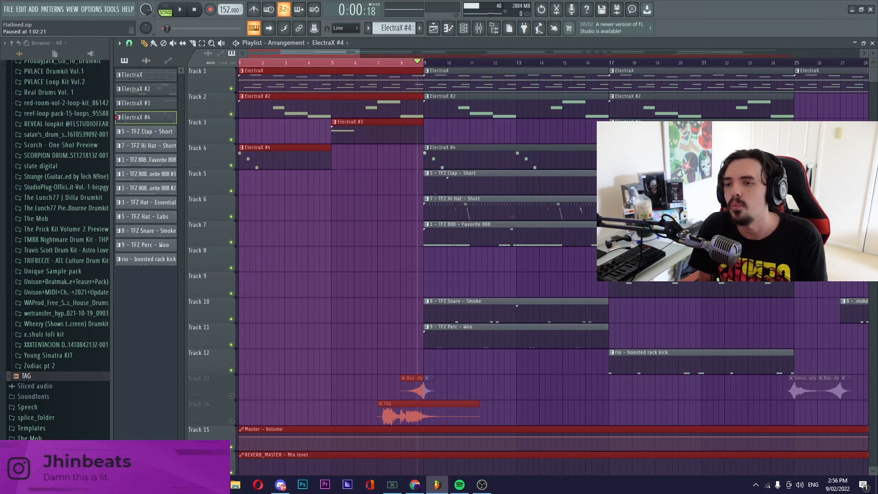
- Open the TFZ Clap - Short notes in the piano roll, clear the time selection, and play the clap in pattern mode
scroll(243, 206, "up", 1)
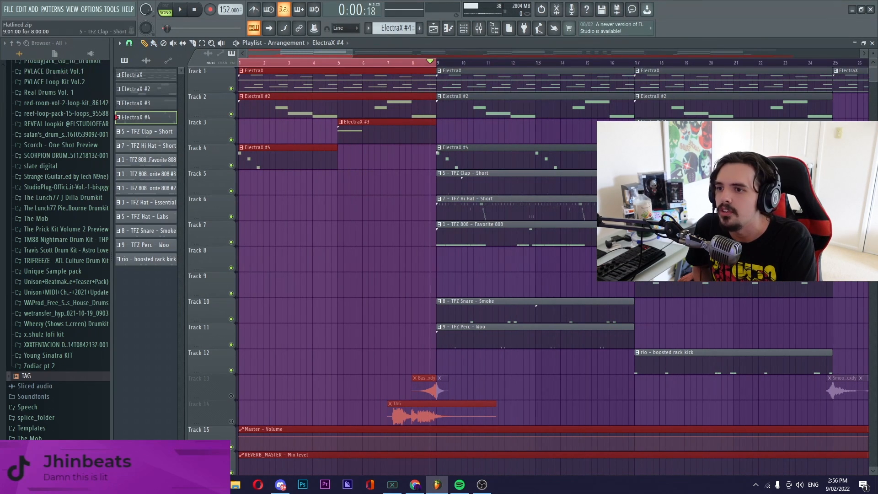
double_click(487, 186)
left_click_drag(414, 53, 272, 53)
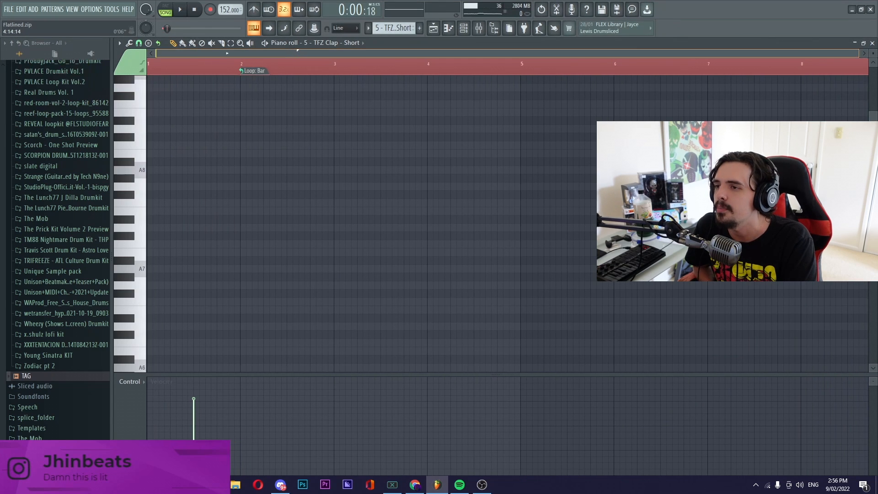
double_click(182, 65)
scroll(182, 64, "up", 2)
scroll(418, 158, "down", 5)
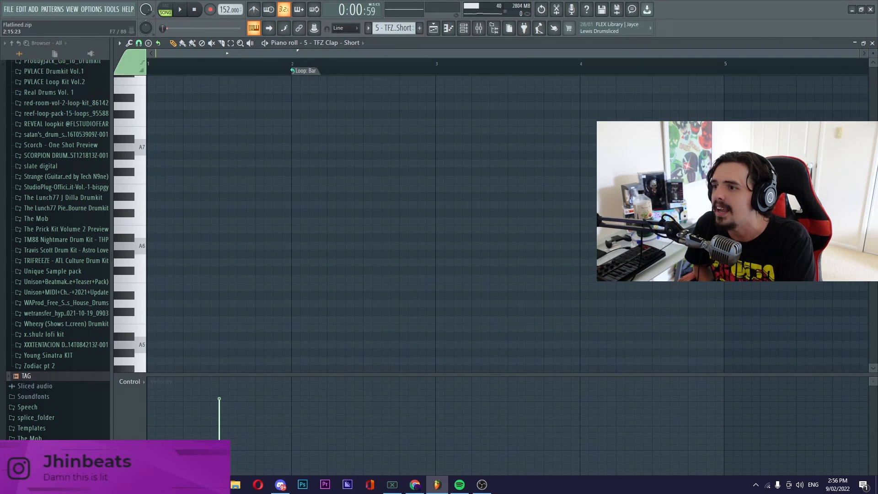
scroll(419, 158, "down", 6)
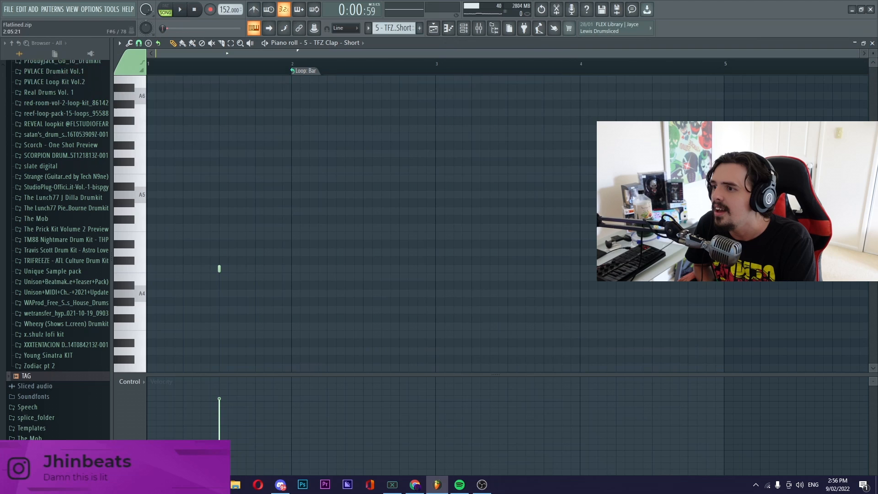
left_click(165, 10)
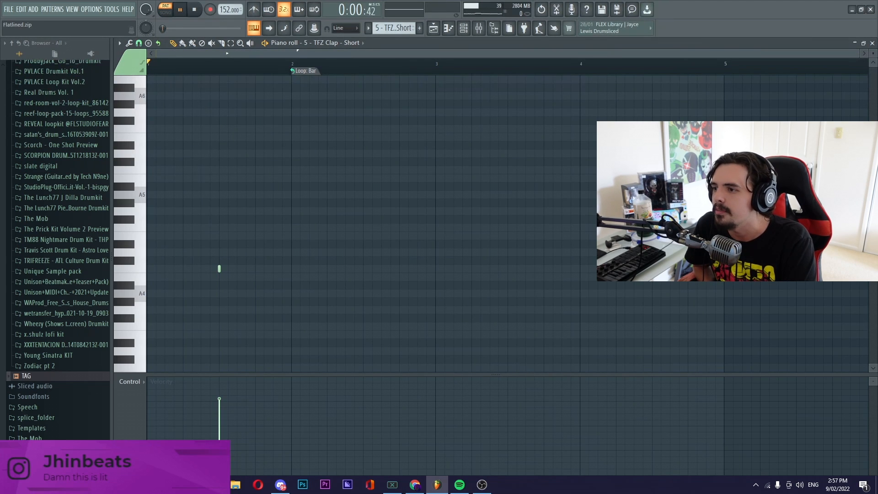
left_click(180, 9)
- Open the TFZ Hi Hat - Short notes in the piano roll and play the pattern from the start
left_click(433, 28)
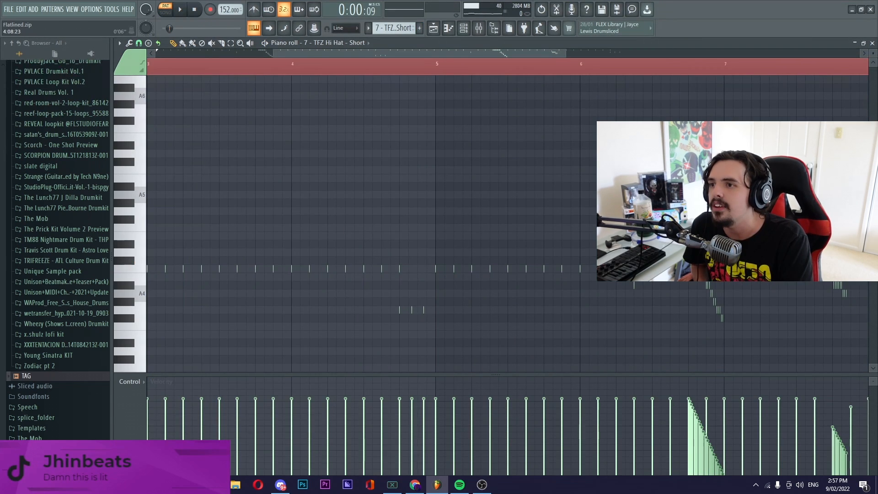
left_click_drag(298, 53, 169, 53)
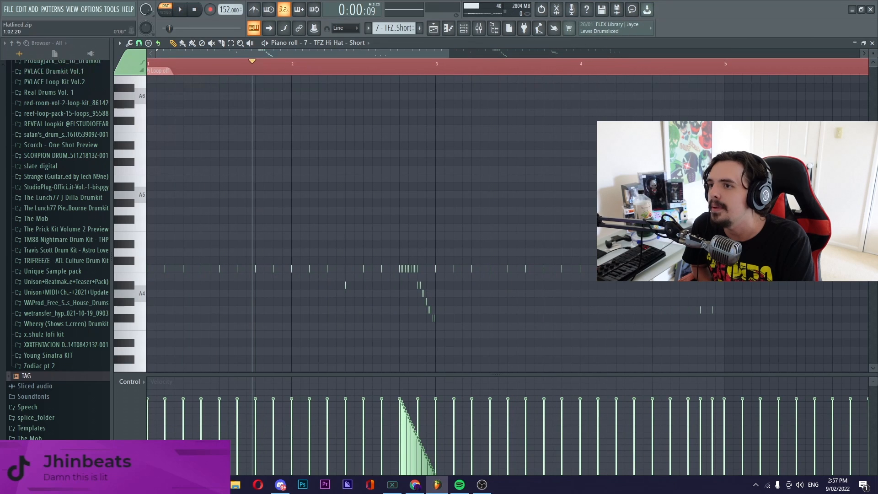
left_click(165, 9)
left_click(166, 9)
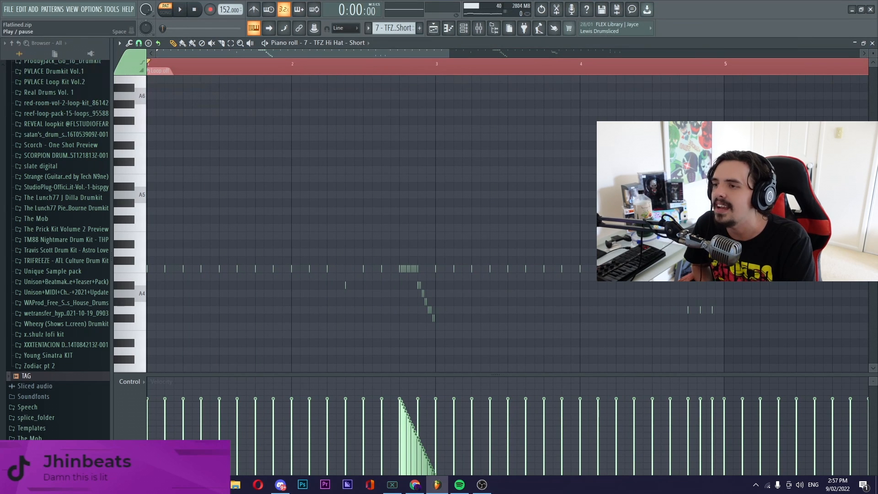
left_click_drag(449, 54, 726, 54)
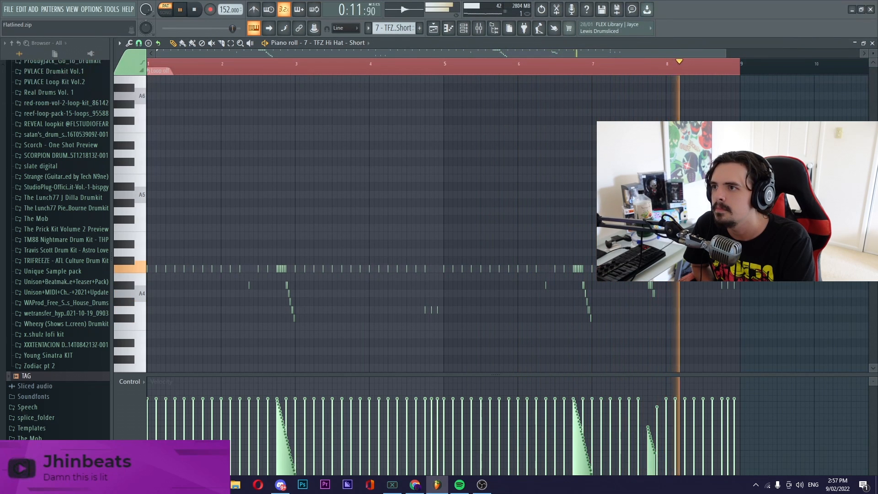
key("space")
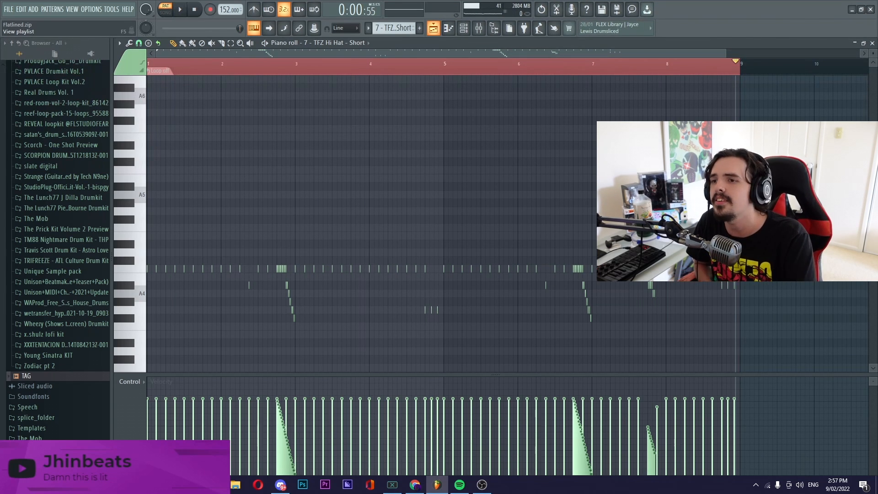
- Open the first TFZ 808 - Favorite 808 pattern in the piano roll, clear the time selection, and return the playhead to the start
left_click(434, 27)
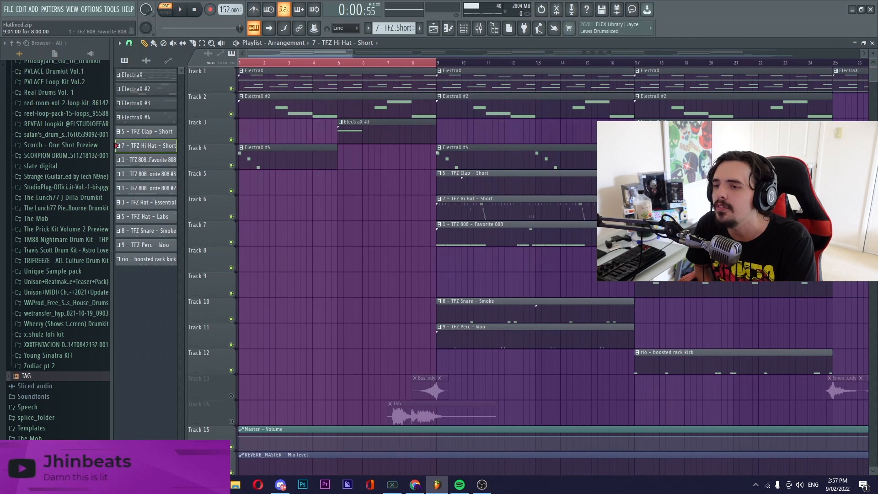
double_click(475, 233)
left_click_drag(412, 54, 341, 53)
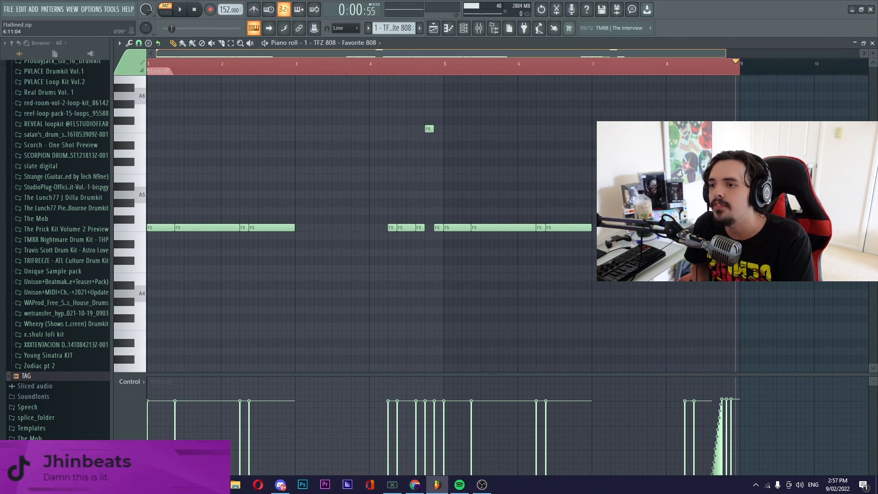
mouse_move(726, 54)
left_mouse_down()
mouse_move(631, 54)
mouse_move(709, 54)
left_mouse_up()
double_click(174, 64)
left_click(148, 64)
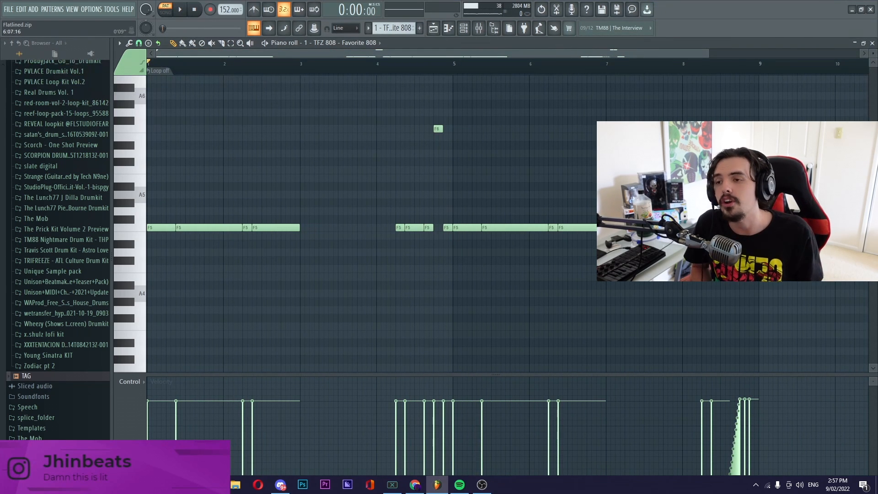
- Select the rolled F5 notes and high notes near bar 9, select the high note in bar 4, and play the 808 pattern
left_click(211, 42)
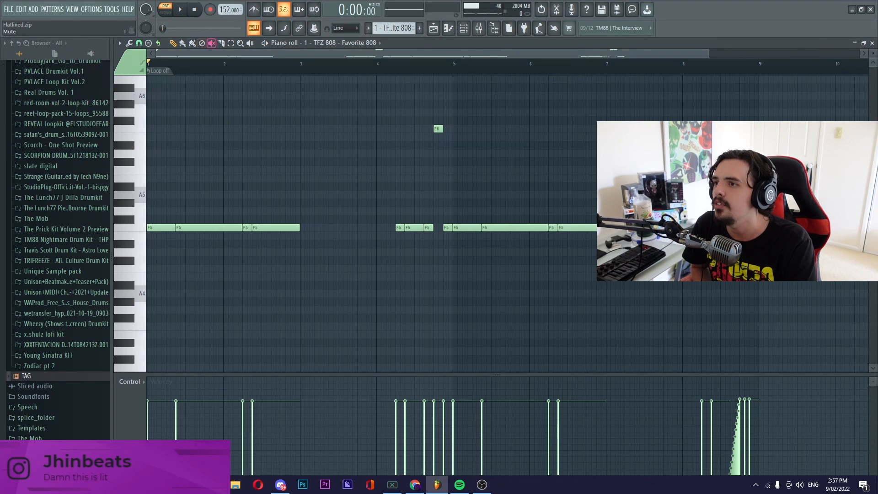
left_click_drag(735, 216, 741, 247)
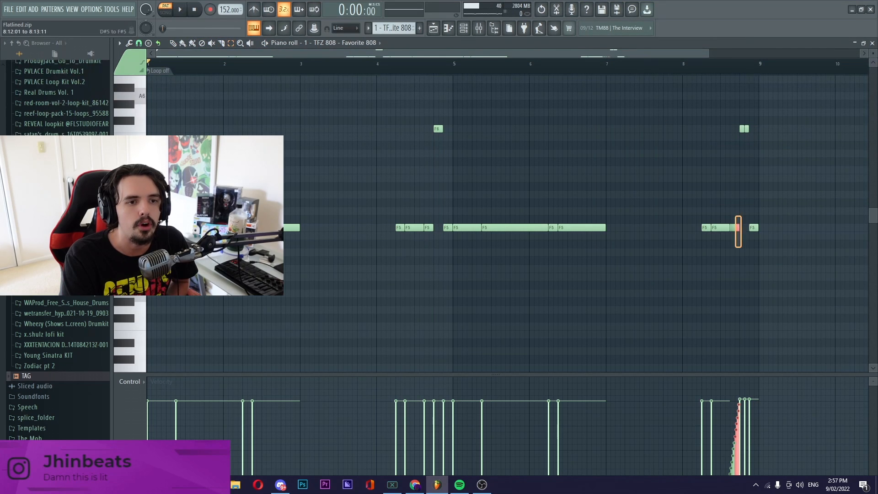
left_click_drag(721, 109, 761, 149)
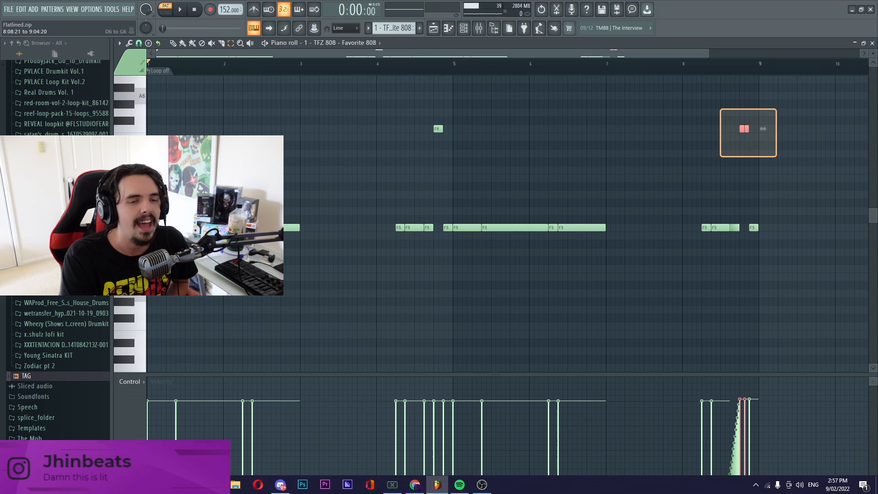
left_click_drag(400, 109, 529, 157)
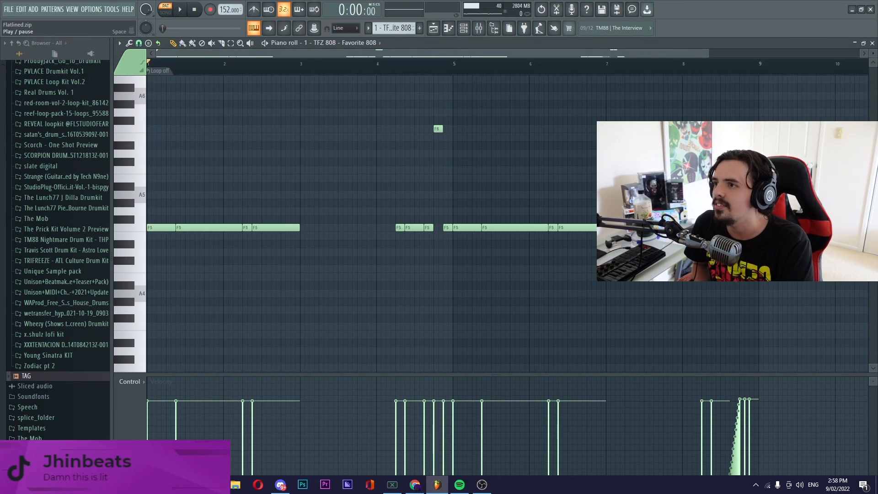
key("space")
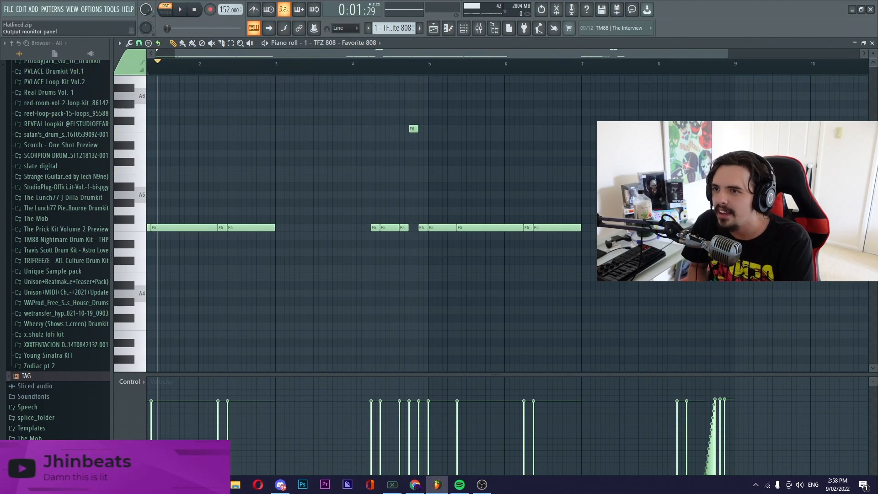
- Open the TFZ Hat - Essential pattern from the playlist in the piano roll, clear the time selection, and play it
key("F5")
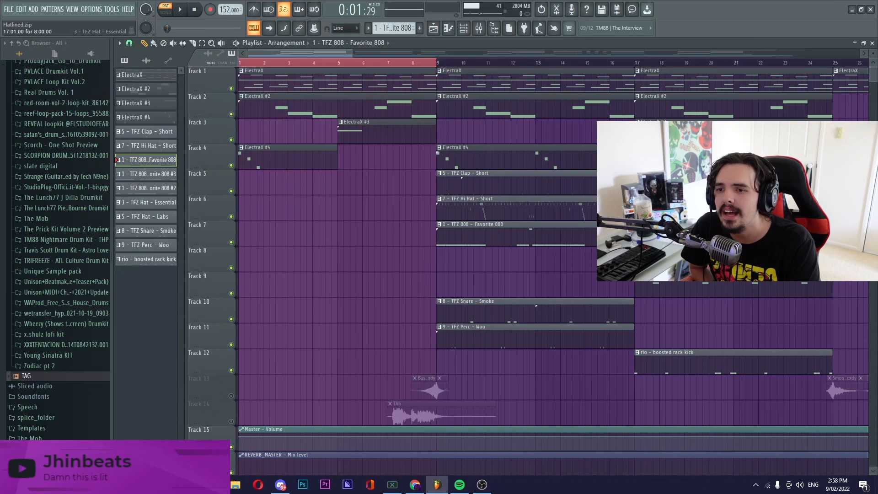
double_click(686, 259)
left_click_drag(393, 54, 211, 54)
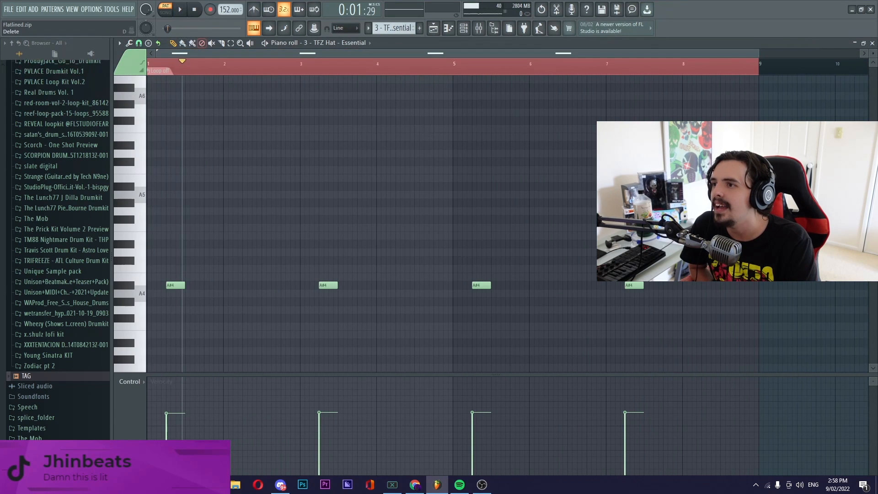
double_click(161, 64)
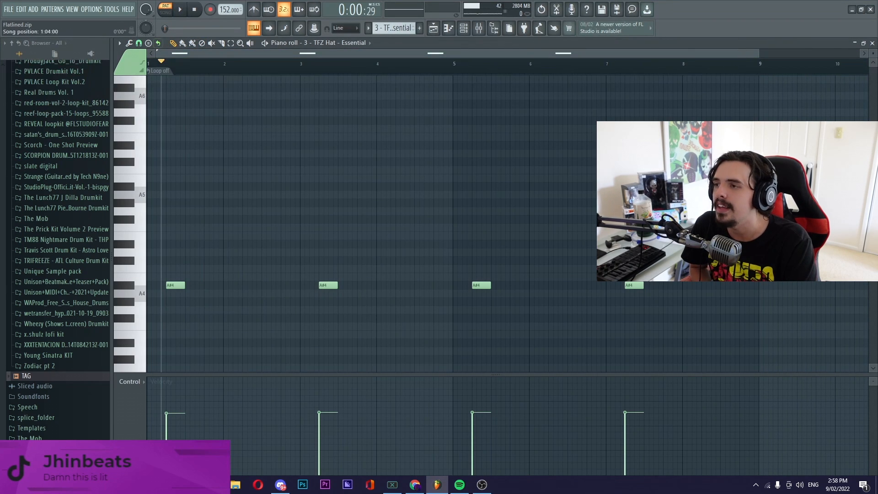
key("space")
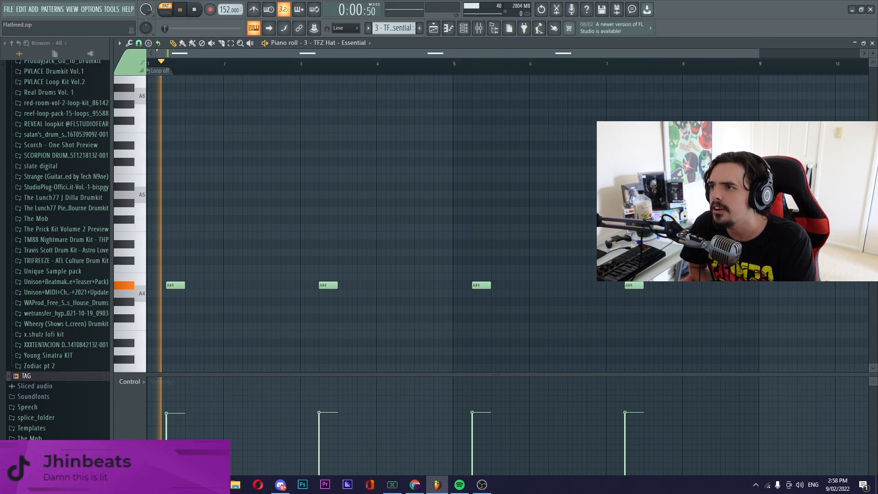
- Open the TFZ Hat - Labs pattern from the playlist in the piano roll and play its notes
left_click(254, 28)
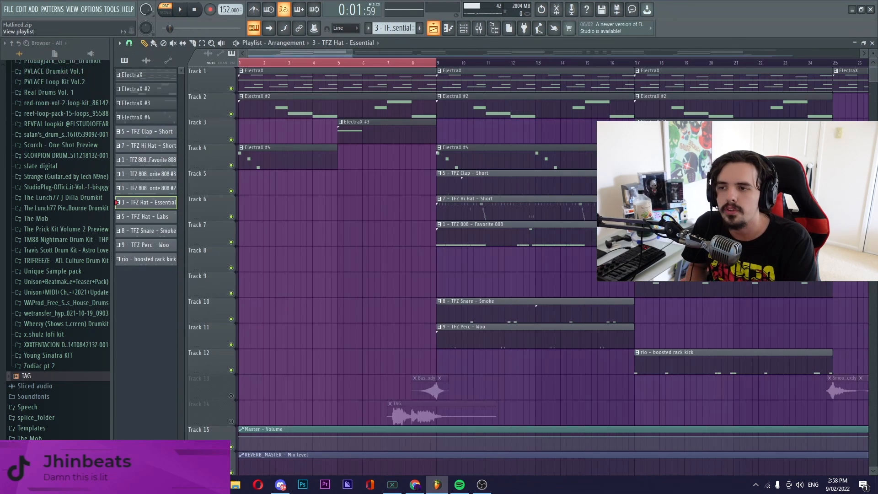
double_click(706, 276)
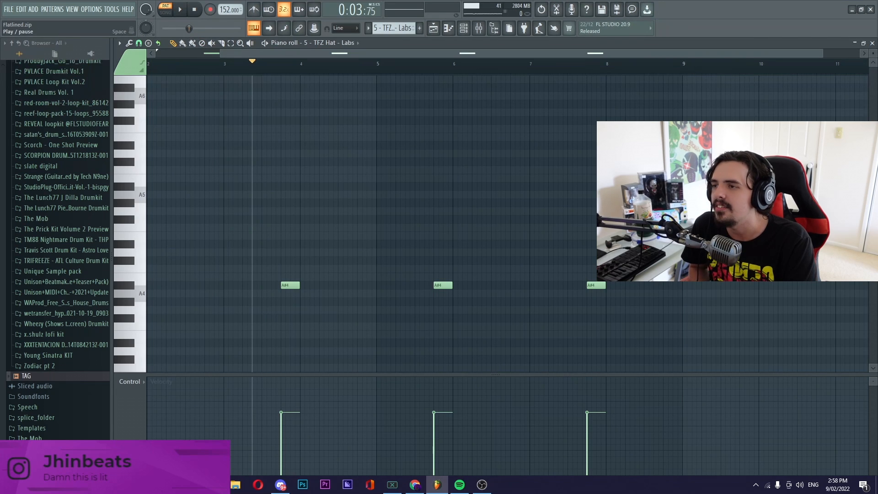
key("space")
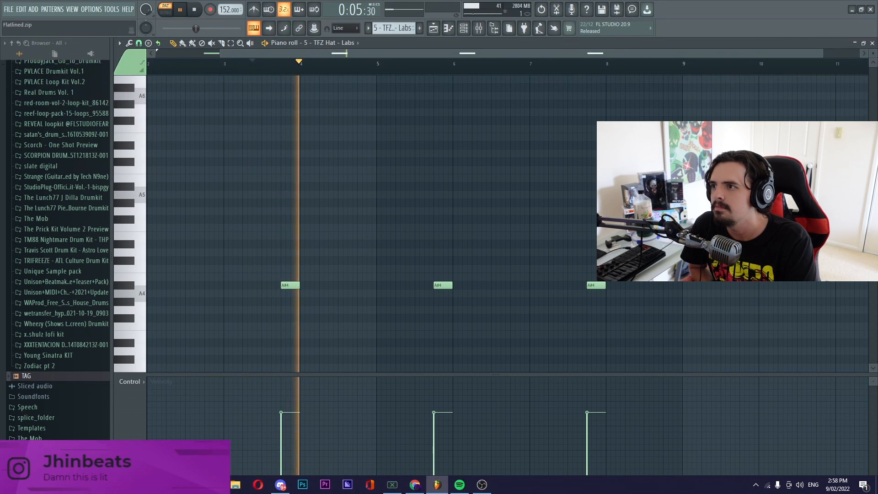
key("space")
- Open the TFZ Snare - Smoke pattern in the piano roll, clear the time selection, and play it from bar 2
left_click(433, 28)
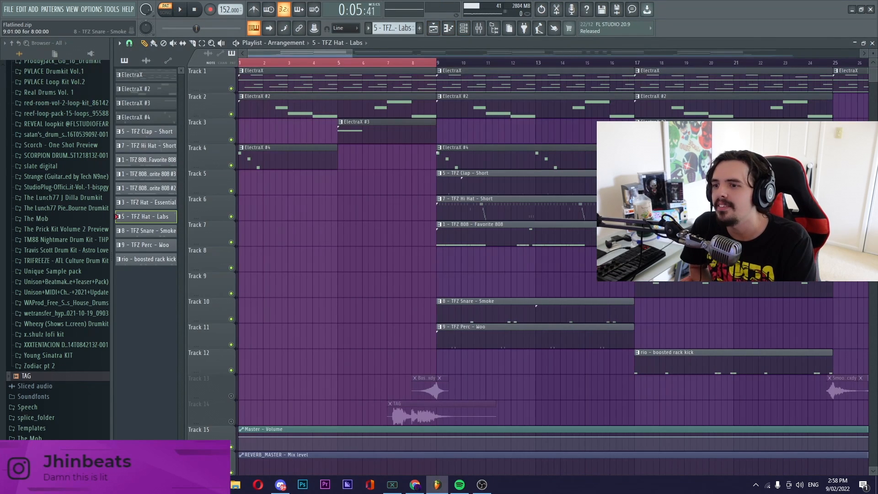
double_click(512, 315)
left_click_drag(568, 53, 218, 53)
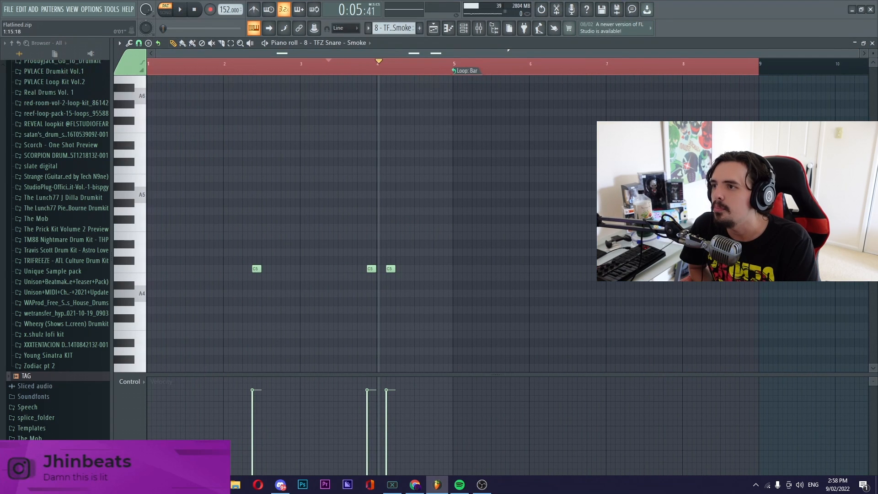
double_click(222, 64)
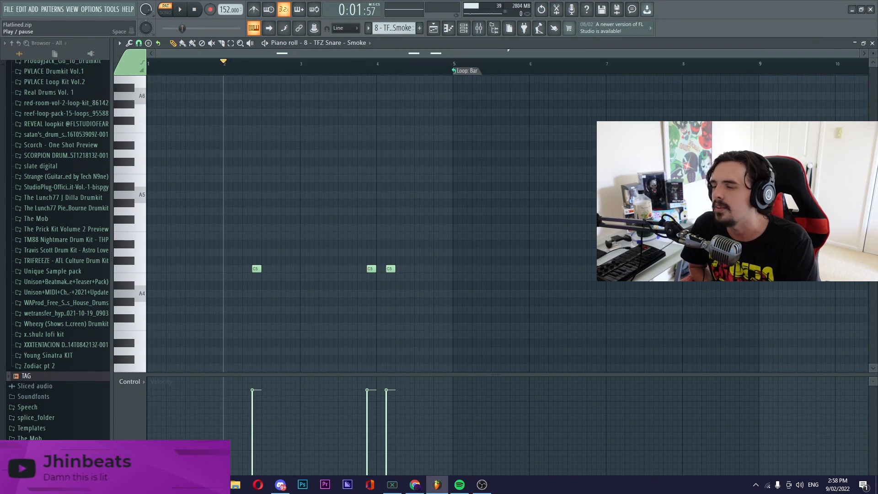
key("space")
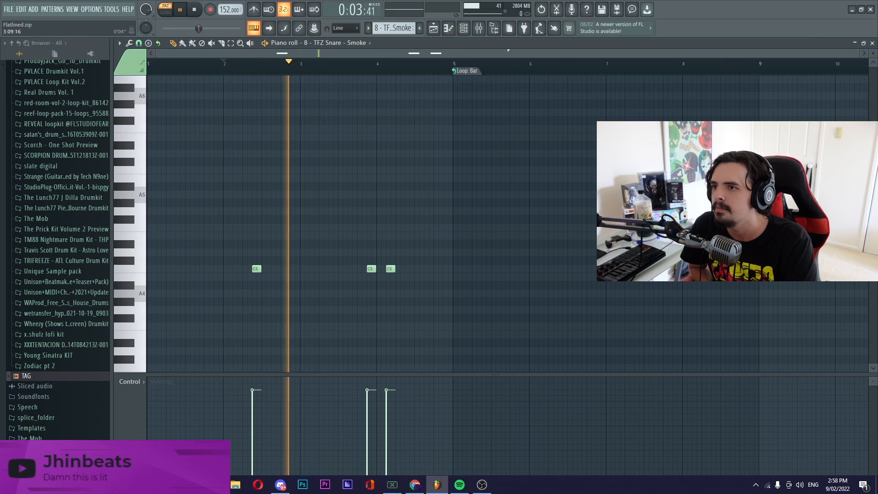
left_click(342, 63)
key("space")
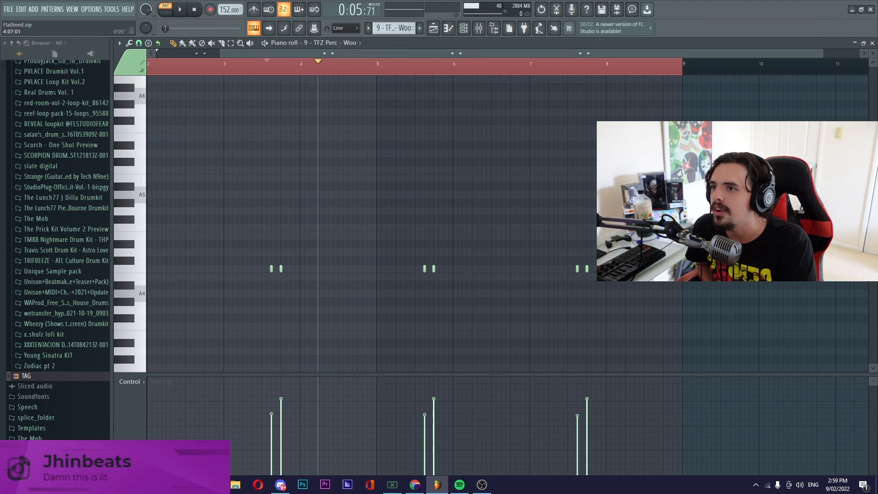
- Clear the time selection in the TFZ Perc - Woo pattern, select its first two notes, and play them
left_click_drag(329, 53, 112, 54)
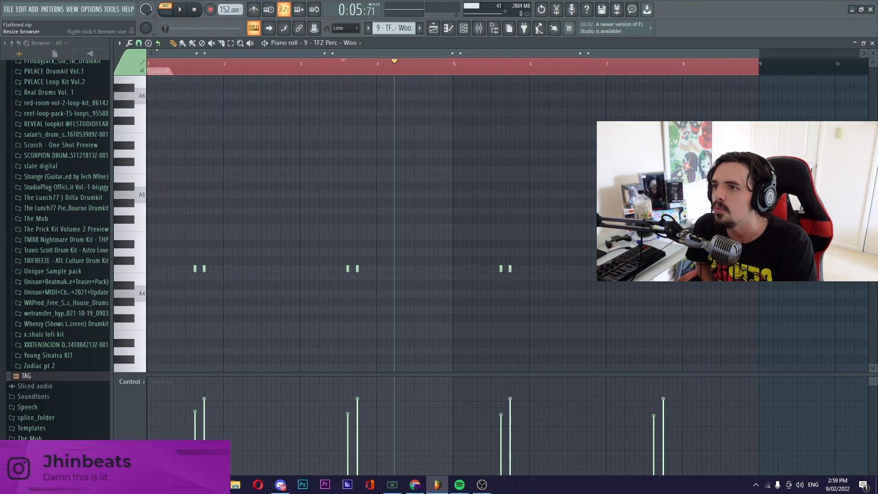
key("space")
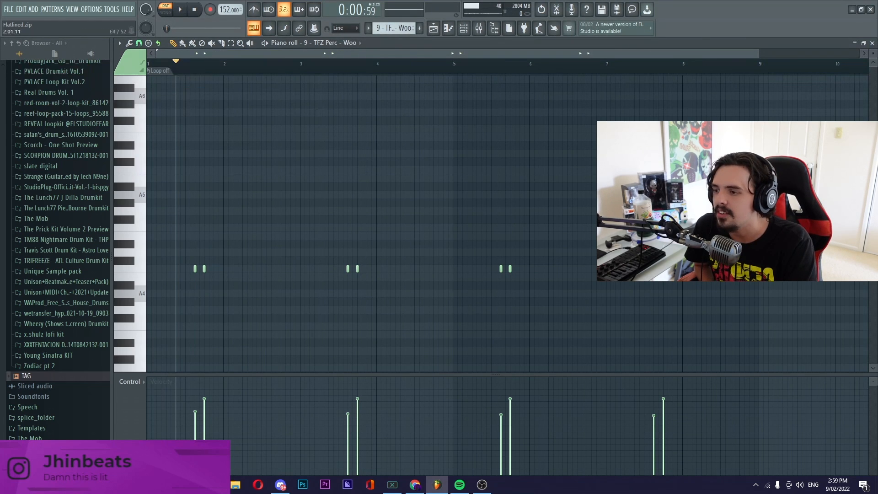
left_click_drag(186, 240, 274, 323)
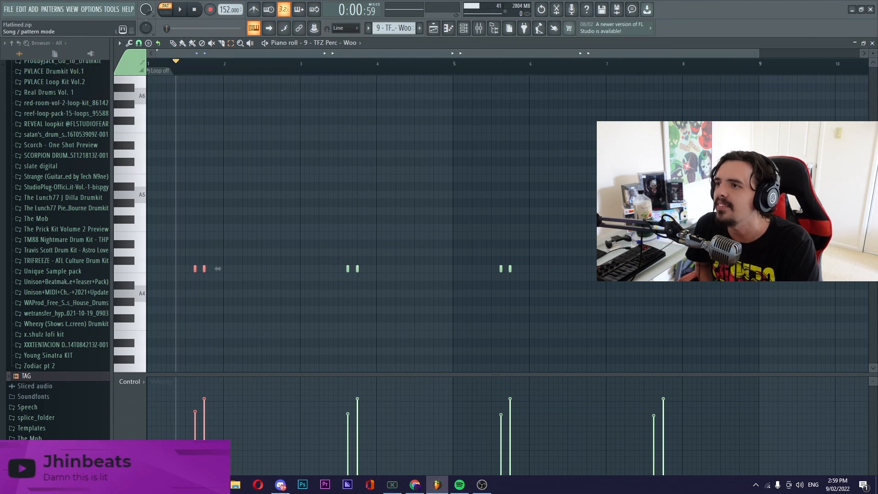
key("space")
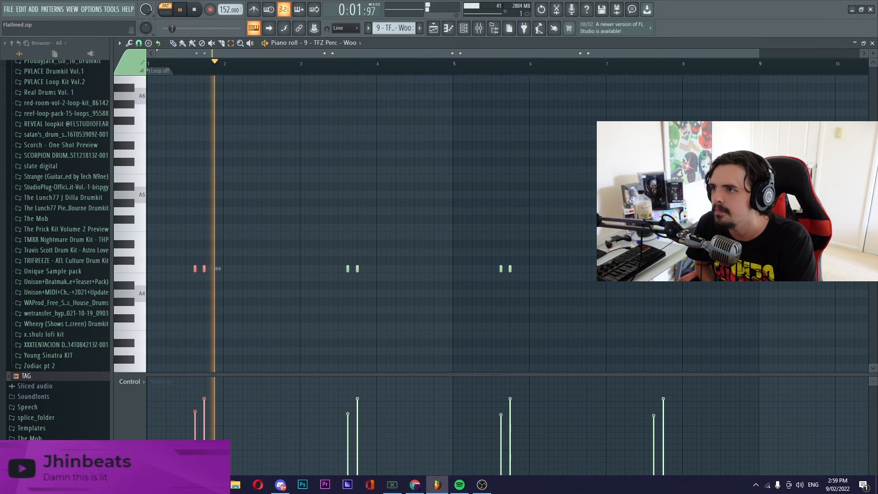
key("space")
- Open the rio - boosted rack kick pattern in the piano roll at bar 1 and clear the time selection
key("F5")
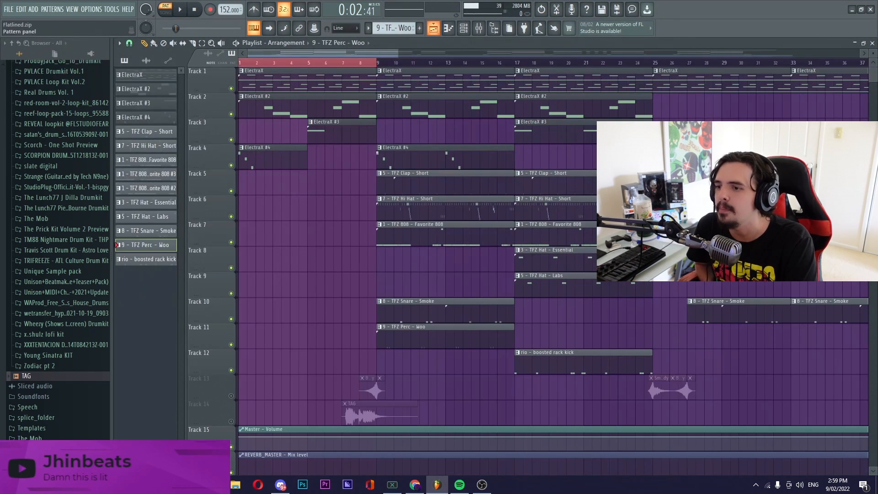
left_click(138, 259)
key("F7")
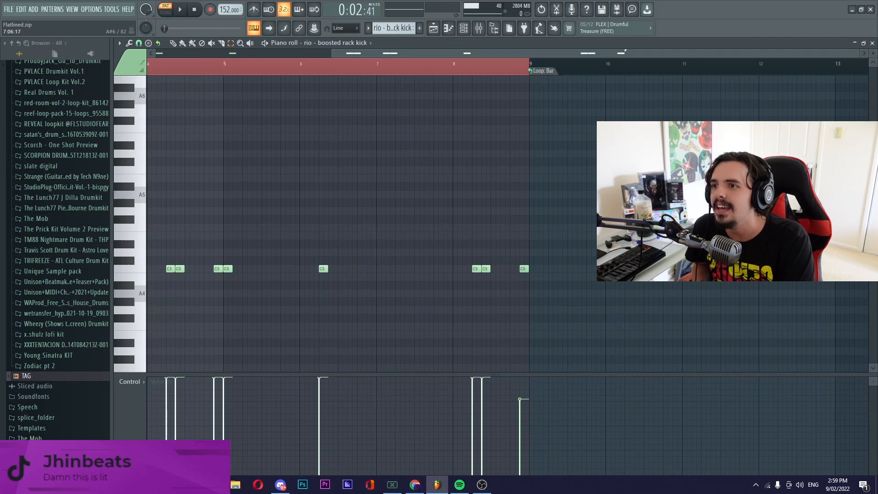
left_click_drag(391, 53, 201, 53)
right_click(167, 64)
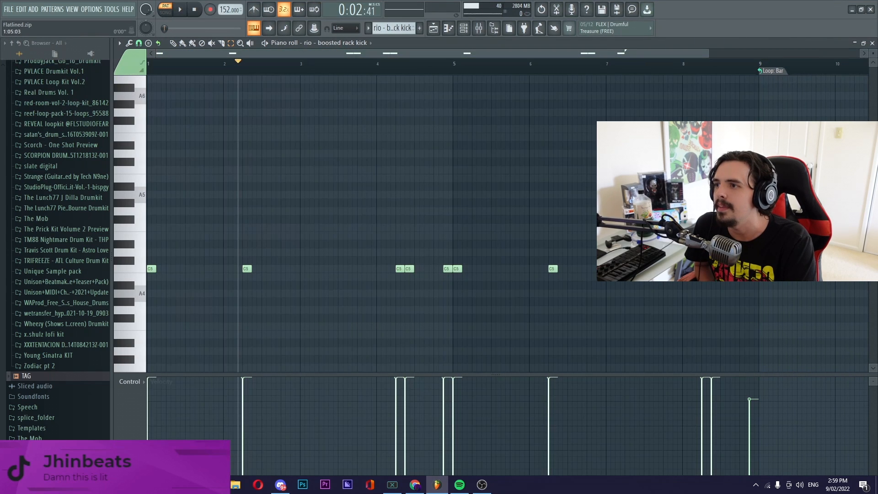
- Raise the last kick note's velocity to match the other kicks and play the kick pattern from the start
key("space")
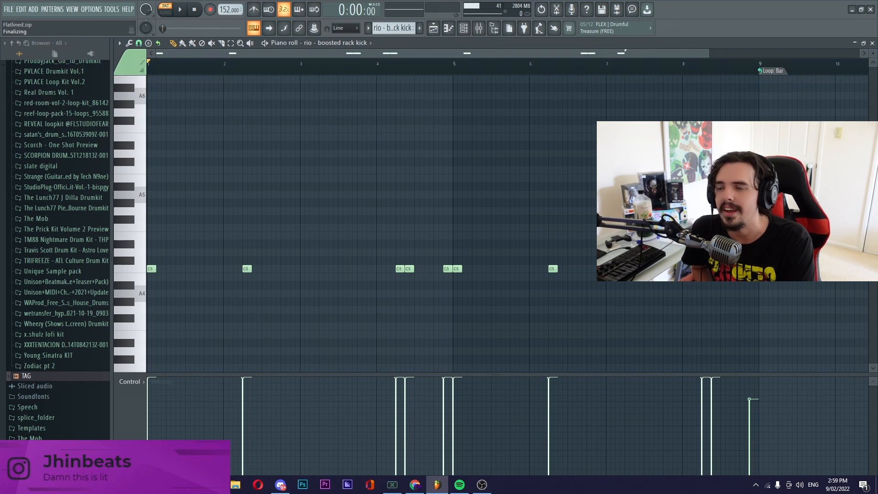
key("space")
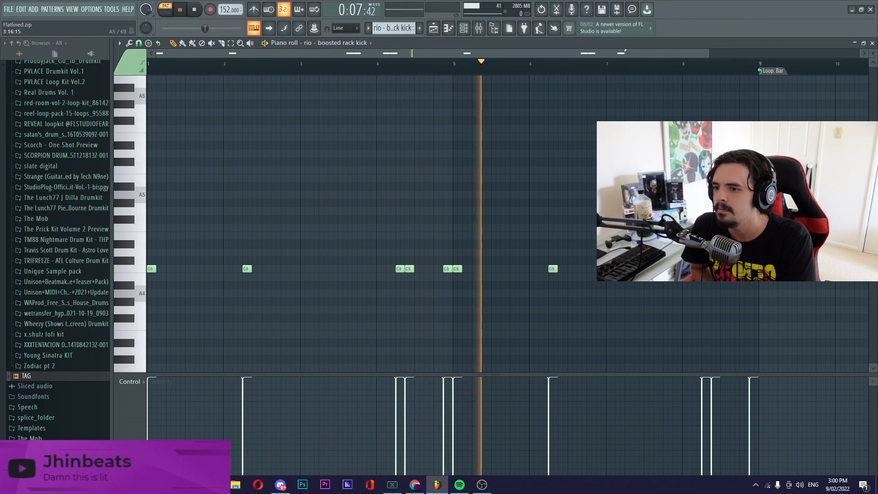
scroll(507, 224, "down", 2)
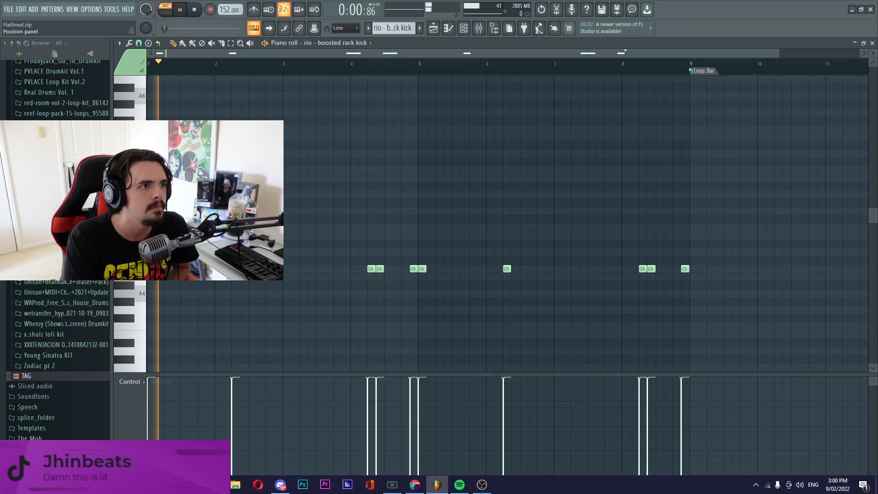
key("space")
- Select bars 9 to 25 in the playlist, switch to song mode, and play the section with all layers
key("F5")
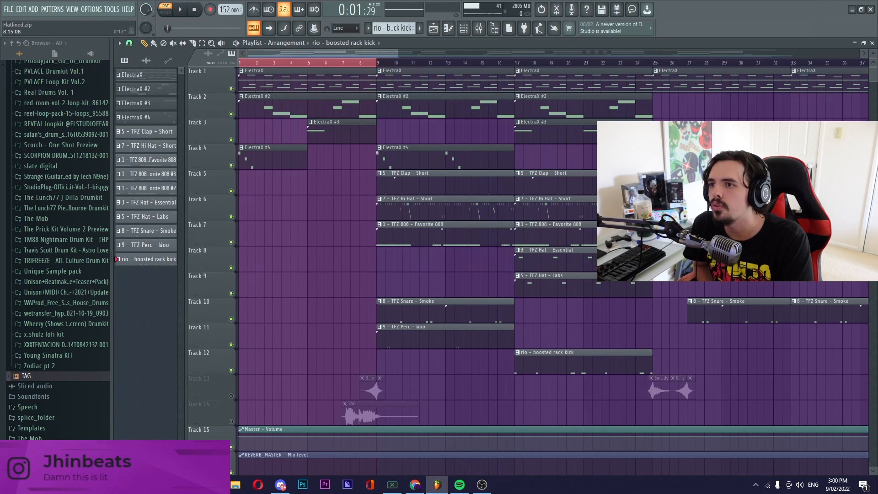
left_click_drag(376, 62, 653, 62)
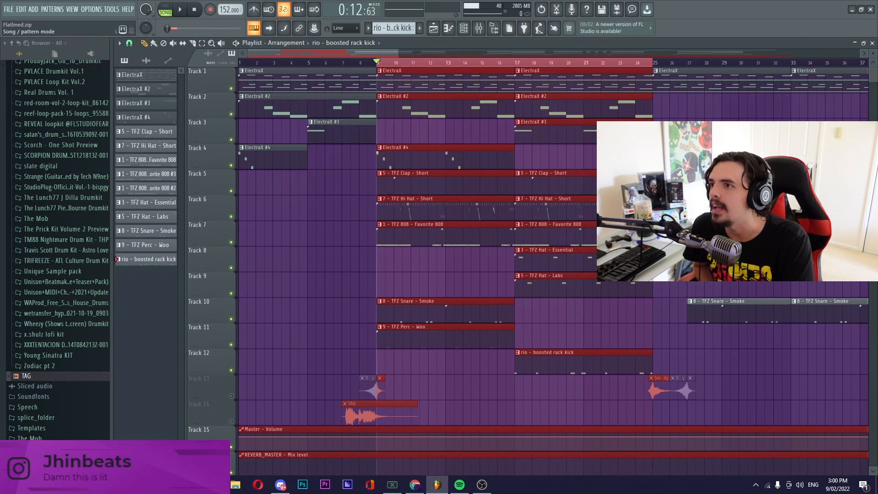
key("space")
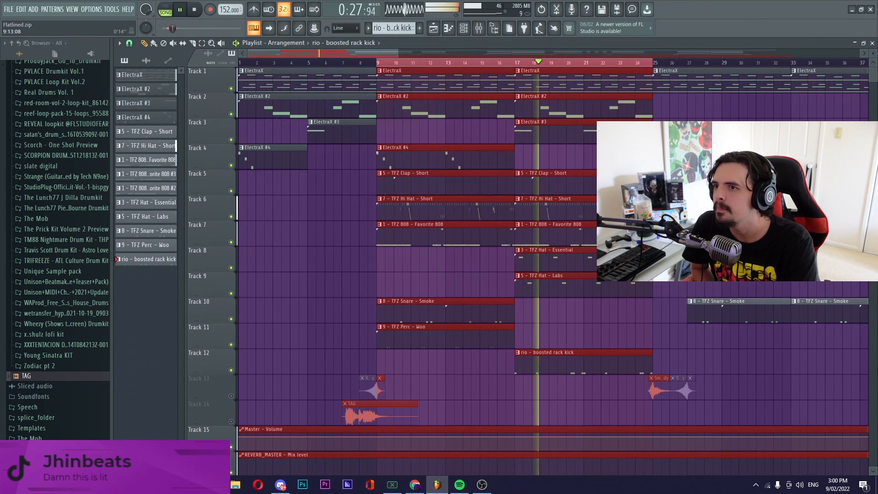
left_click_drag(398, 53, 417, 54)
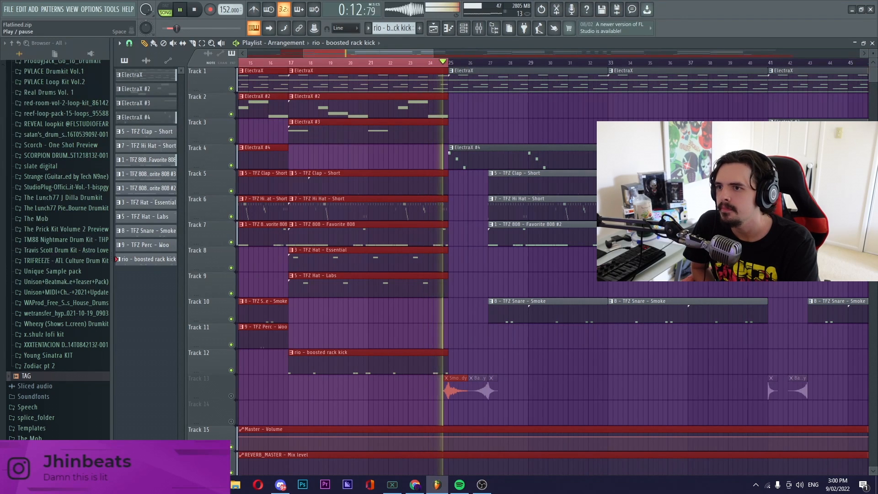
left_click(180, 9)
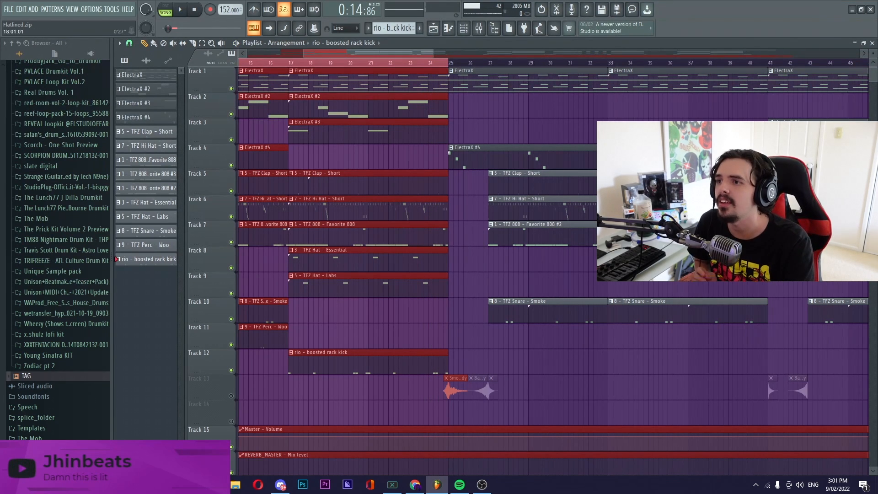
- Clear the playlist selection, move the playhead to just before bar 2, and inspect the Master and Basic Riser mixer tracks
left_click_drag(303, 53, 247, 53)
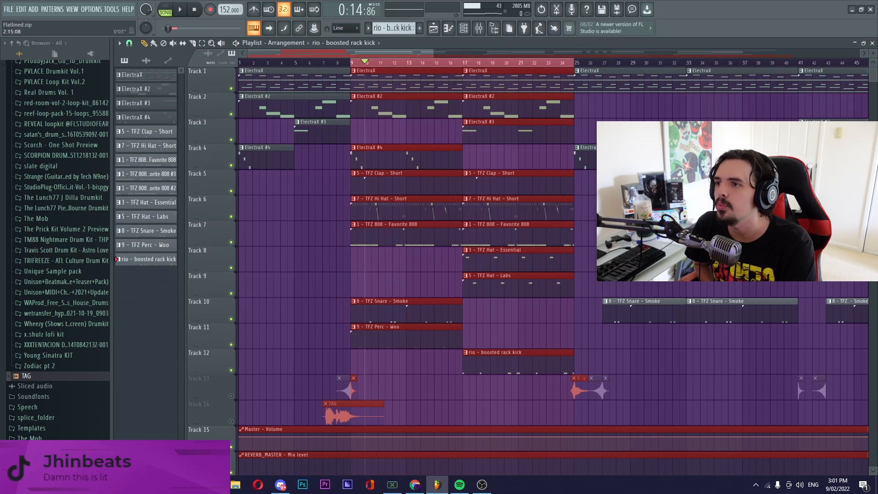
double_click(252, 63)
left_click(479, 28)
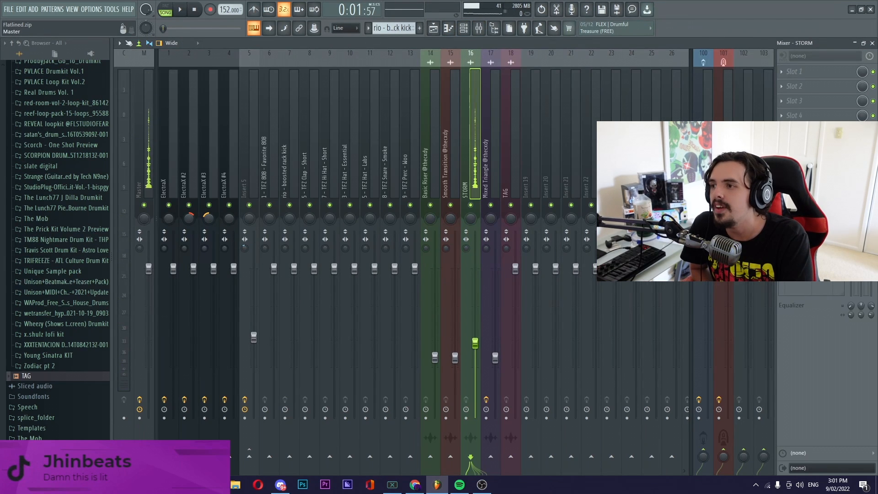
left_click(145, 155)
left_click(431, 155)
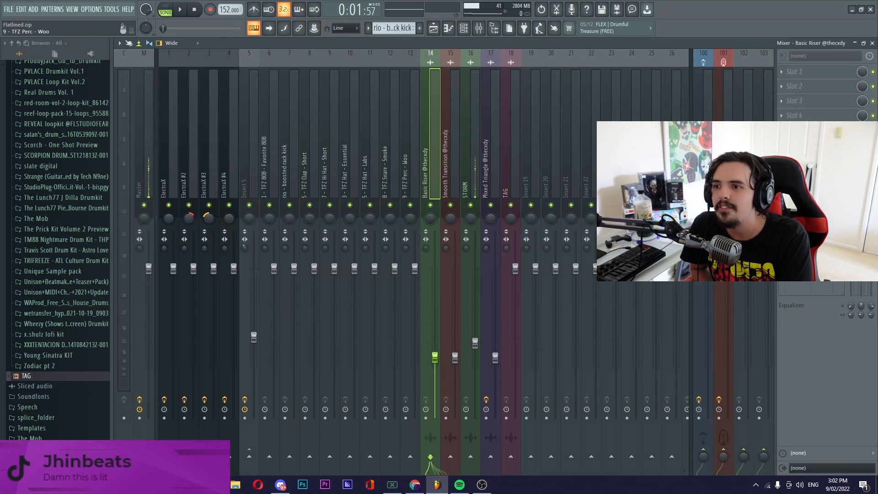
- Select the Insert 5 mixer track and inspect its ValhallaVintageVerb settings and preset list
key("Left")
key("Left")
key("Left")
key("Left")
key("Left")
key("Left")
key("Left")
key("Left")
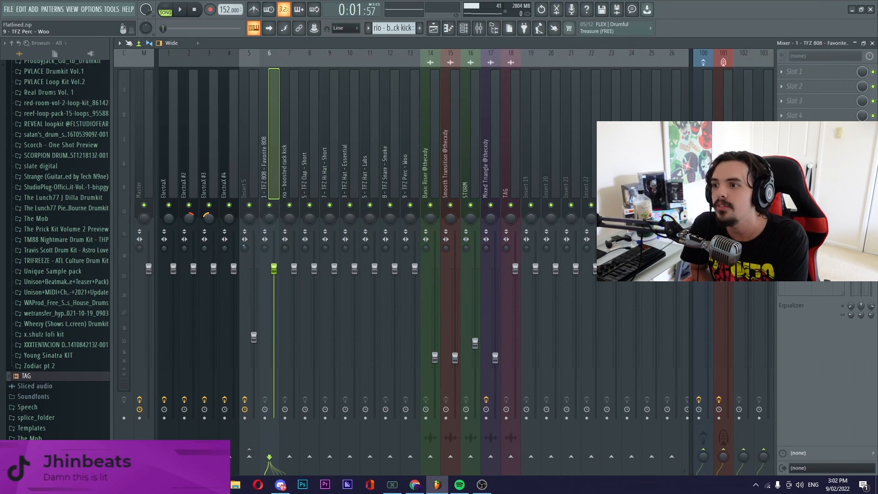
key("Left")
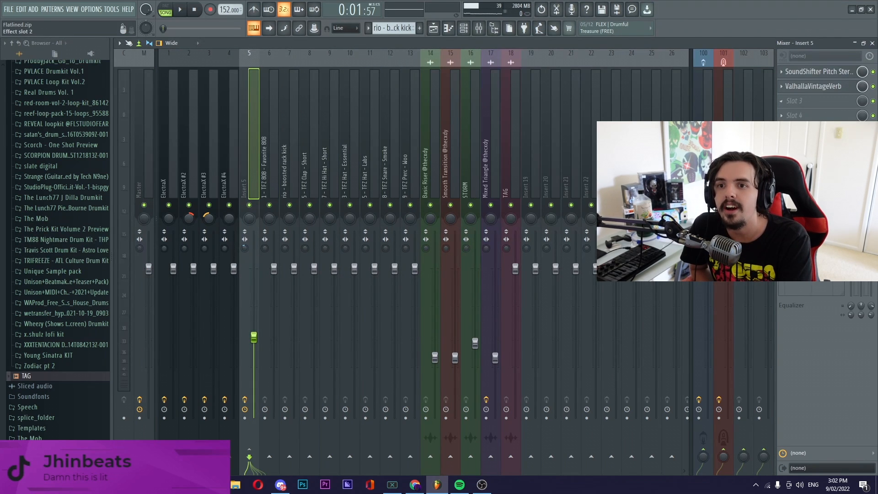
left_click(814, 86)
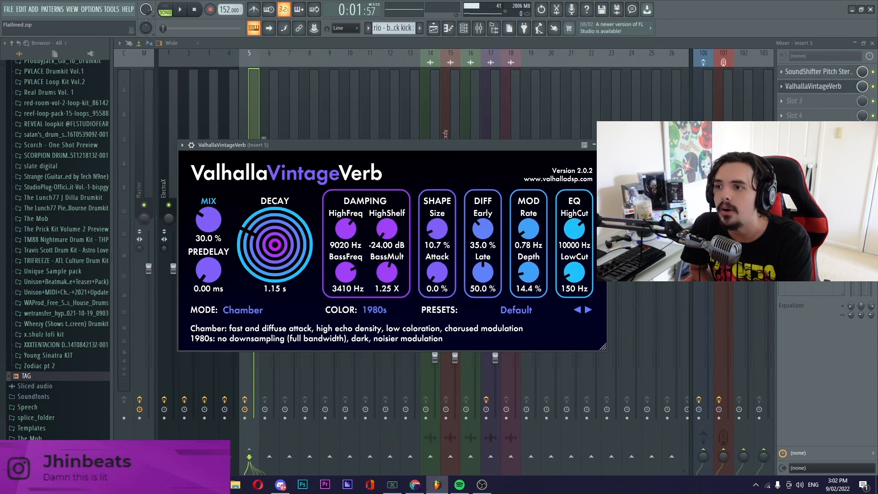
left_click(516, 310)
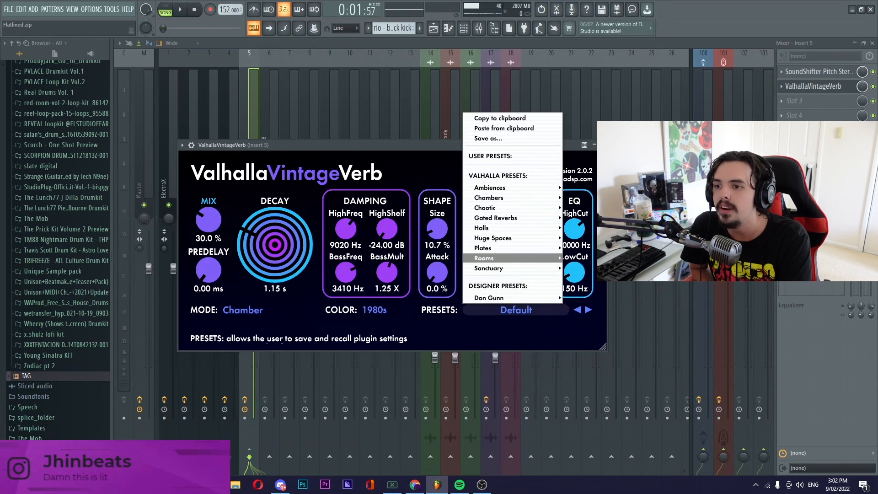
mouse_move(504, 258)
left_click(209, 221)
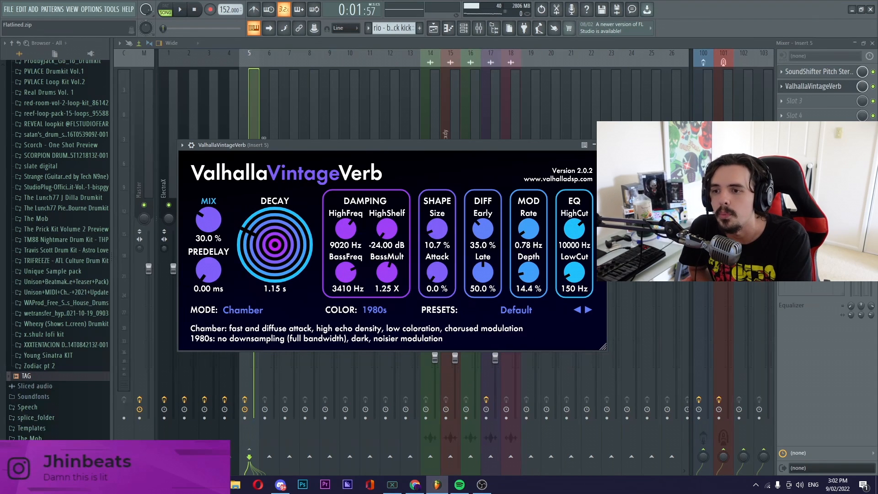
- Open the Portal effect on Insert 5 and set its dry/wet mix to 40 percent
left_click(816, 131)
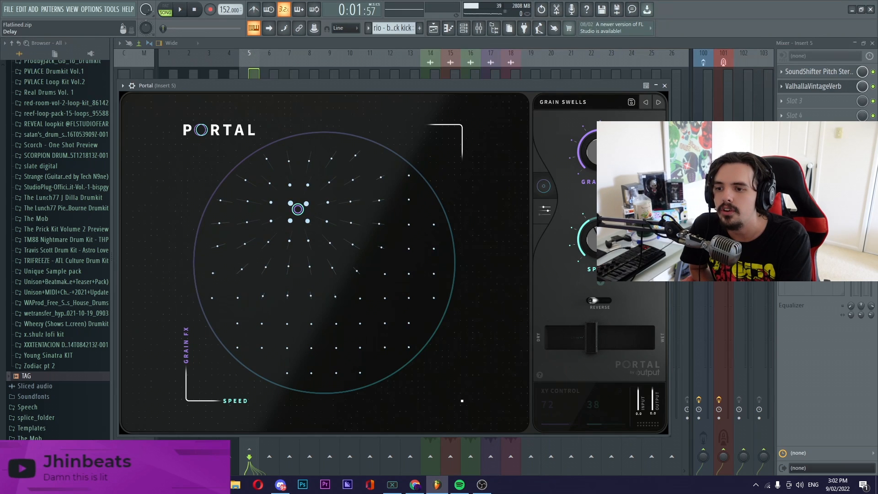
left_click_drag(592, 338, 590, 338)
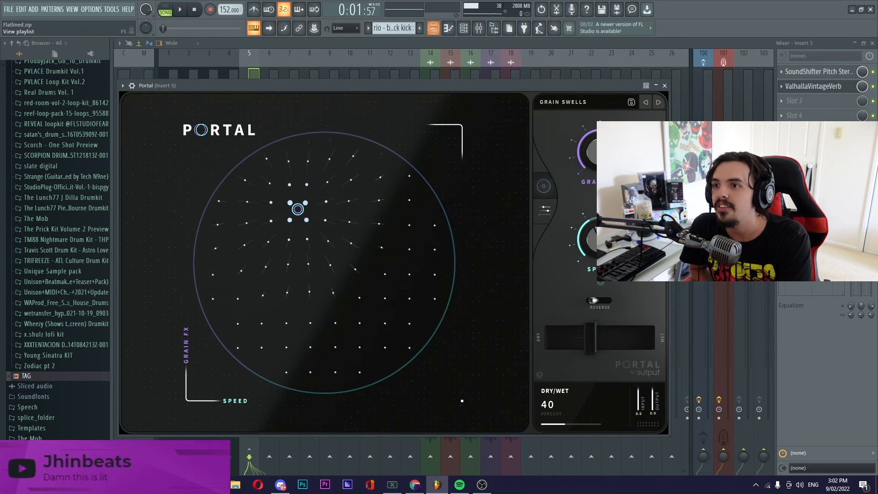
- Show the Portal mix level automation in the playlist and play the song from about bar 81
left_click(433, 27)
scroll(539, 333, "down", 5)
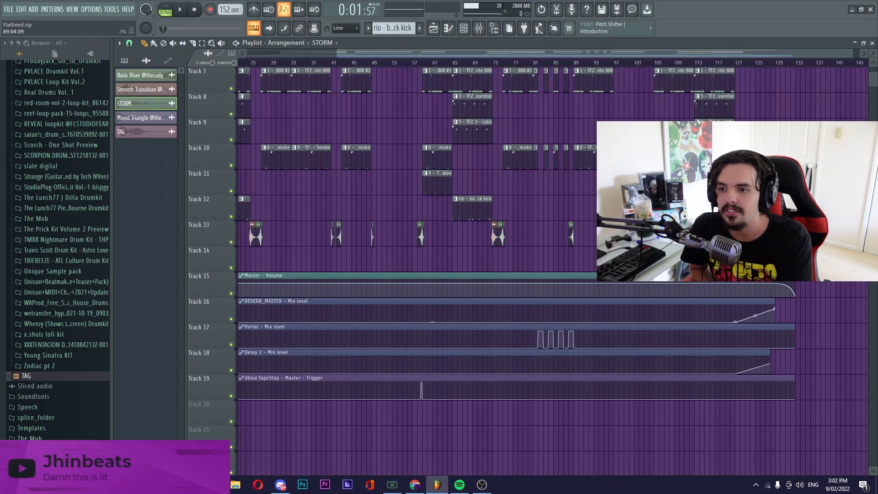
left_click(210, 29)
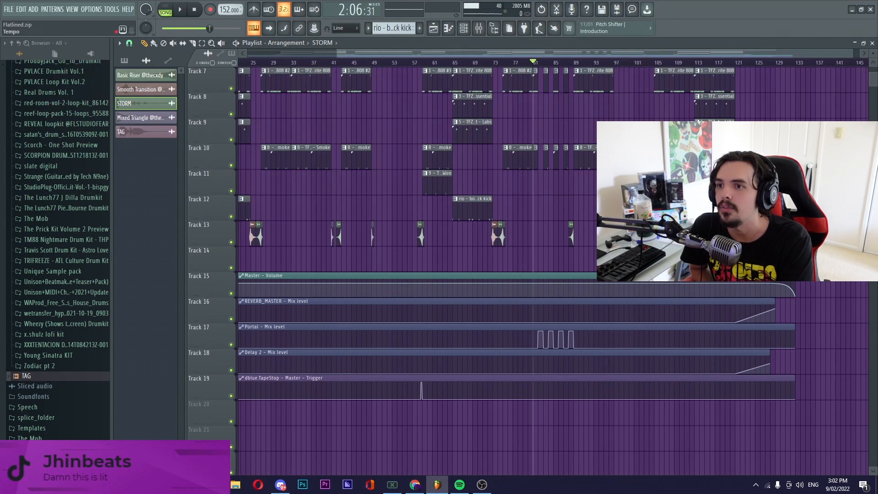
key("space")
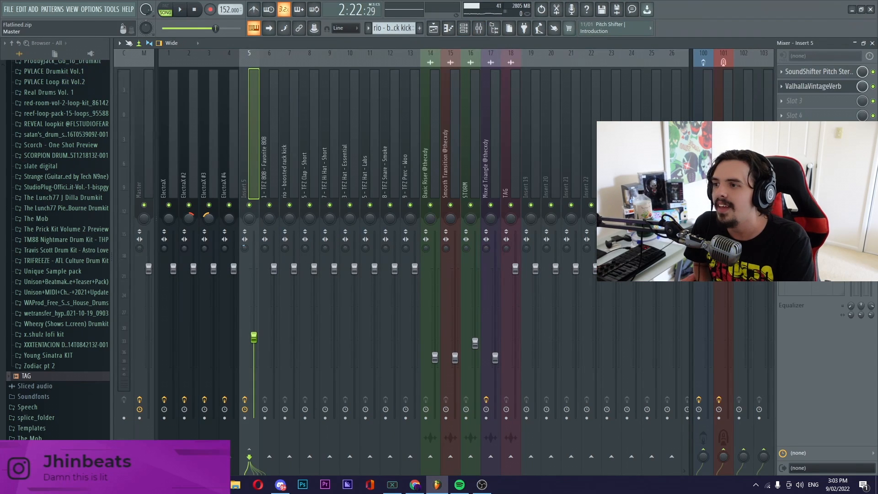
- Inspect the dblue.TapeStop effect on the Master track and its trigger automation in the playlist
left_click(144, 137)
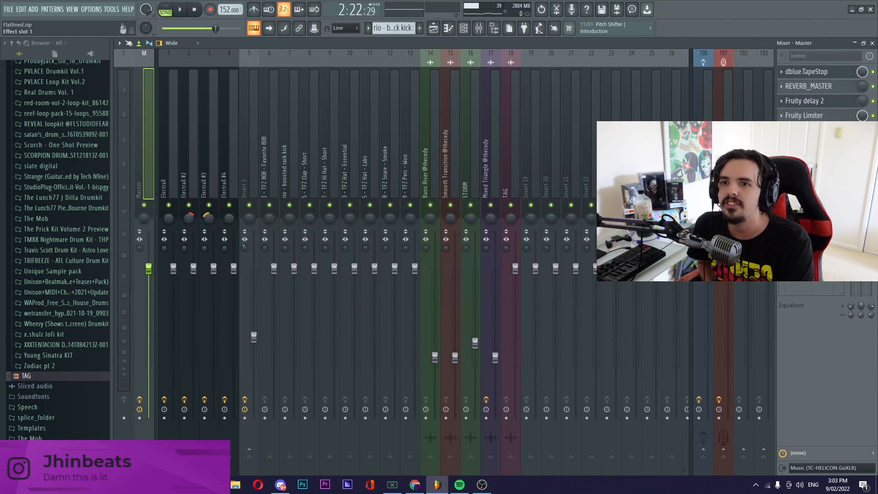
left_click(807, 72)
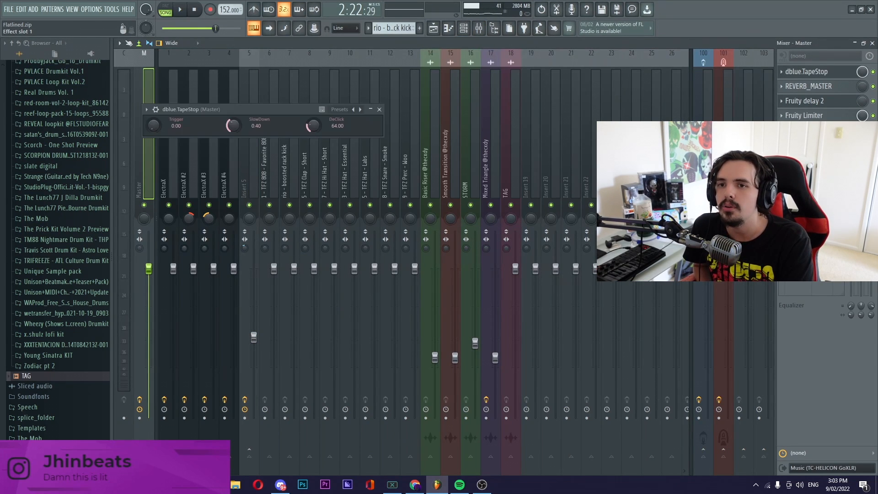
left_click(433, 28)
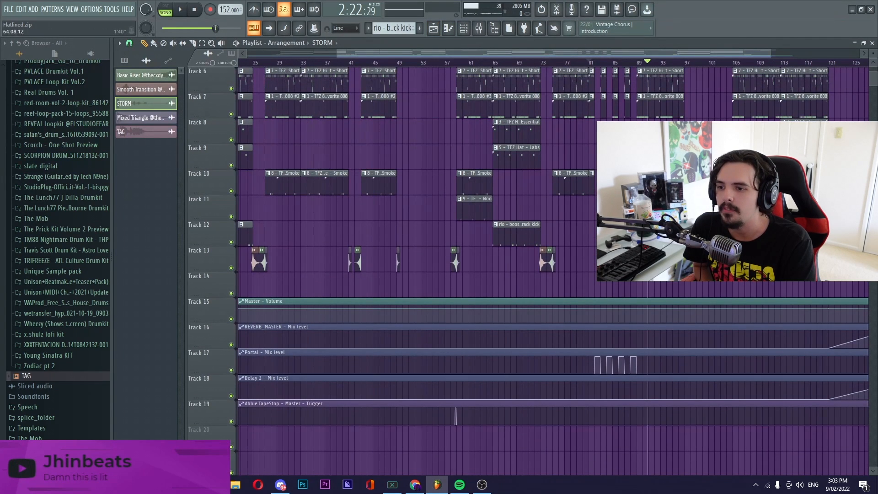
- Inspect the REVERB_MASTER effect on the Master track and the rise of its mix level automation near the song's end
left_click(478, 28)
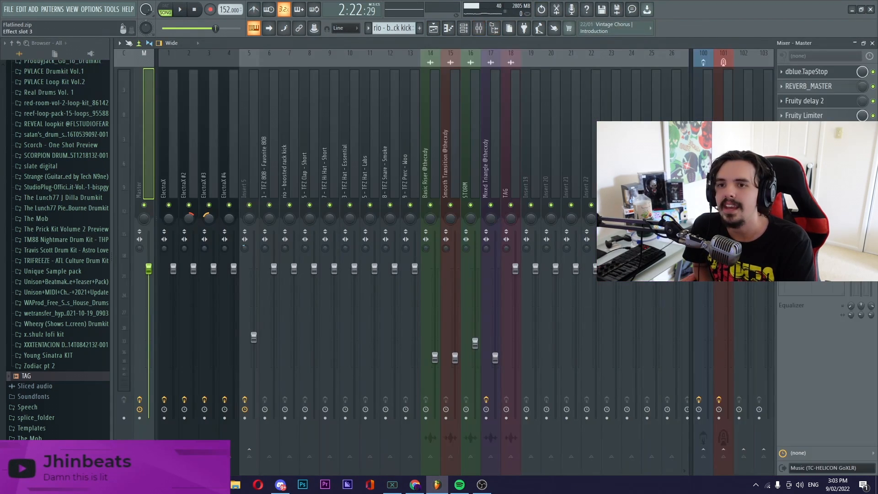
left_click(809, 86)
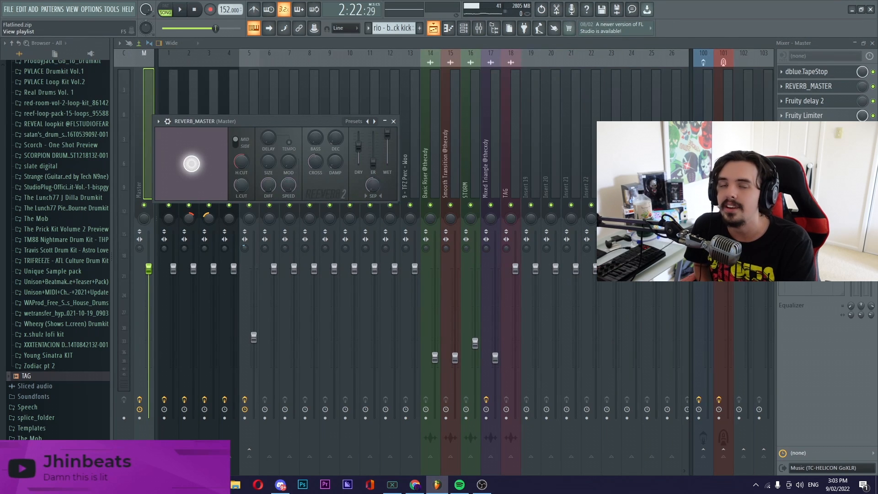
left_click(434, 28)
scroll(689, 258, "down", 1)
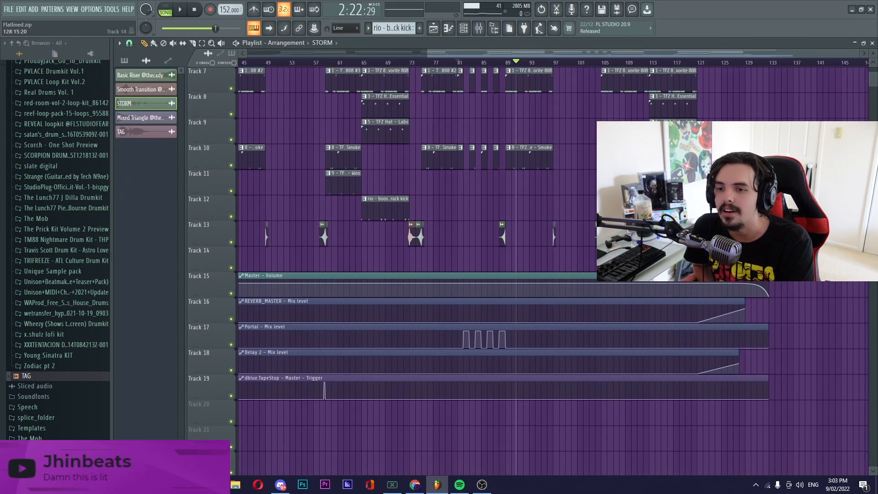
left_click_drag(771, 313, 689, 314)
- Inspect the Fruity delay 2 effect on the Master track and its mix level automation at the song's end
left_click(479, 29)
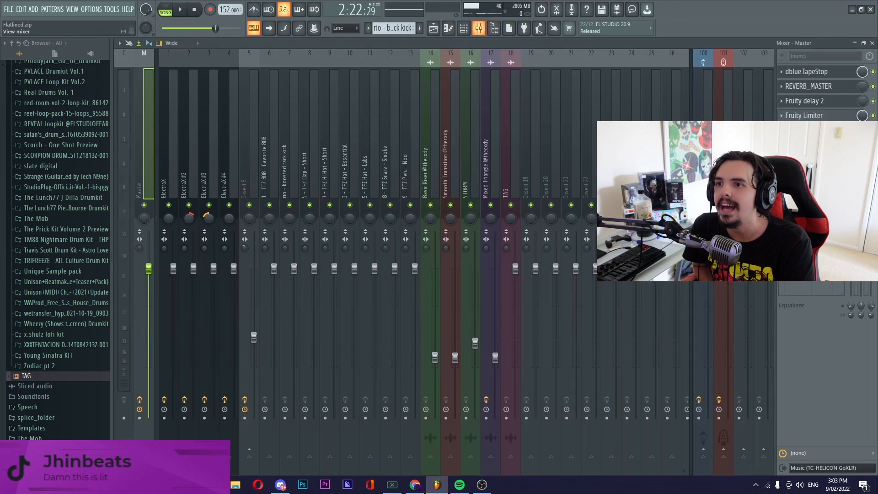
left_click(805, 100)
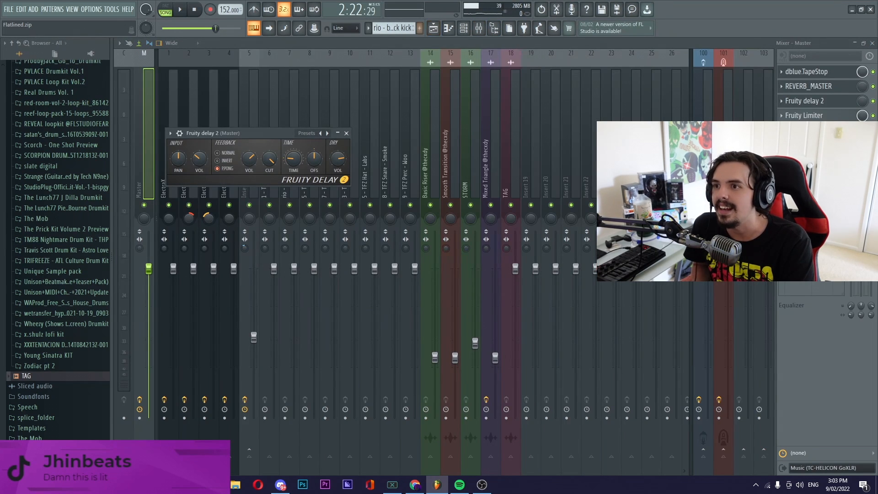
left_click(434, 28)
left_click_drag(794, 361, 689, 361)
left_click(479, 28)
left_click(433, 28)
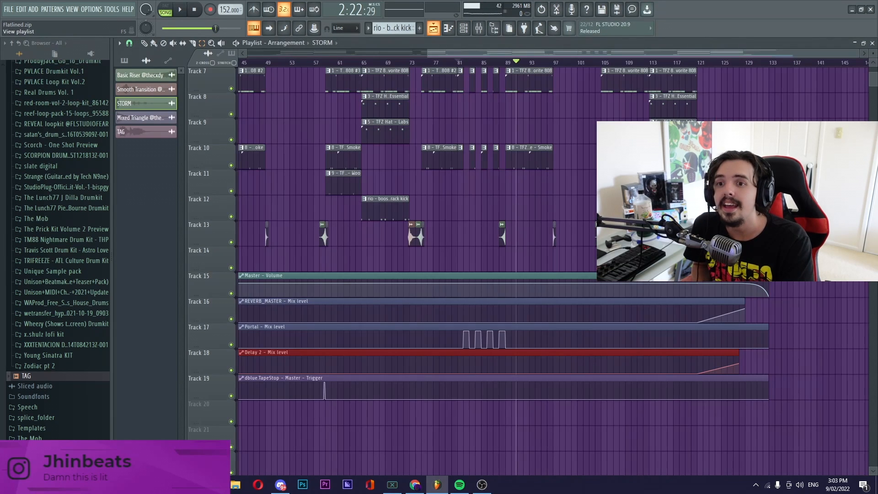